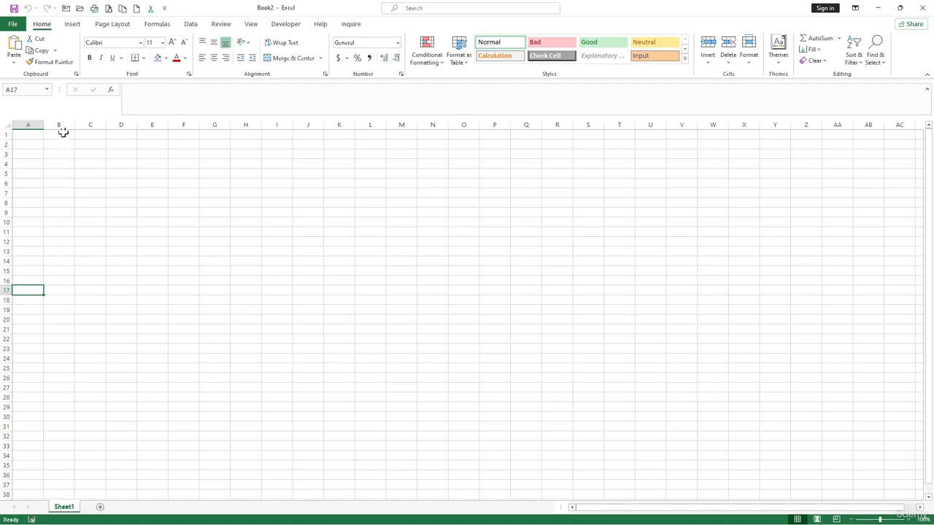
Switch the ribbon to the Data tab's import and transform tools.
{"action": "left_click", "coordinate": [194, 31]}
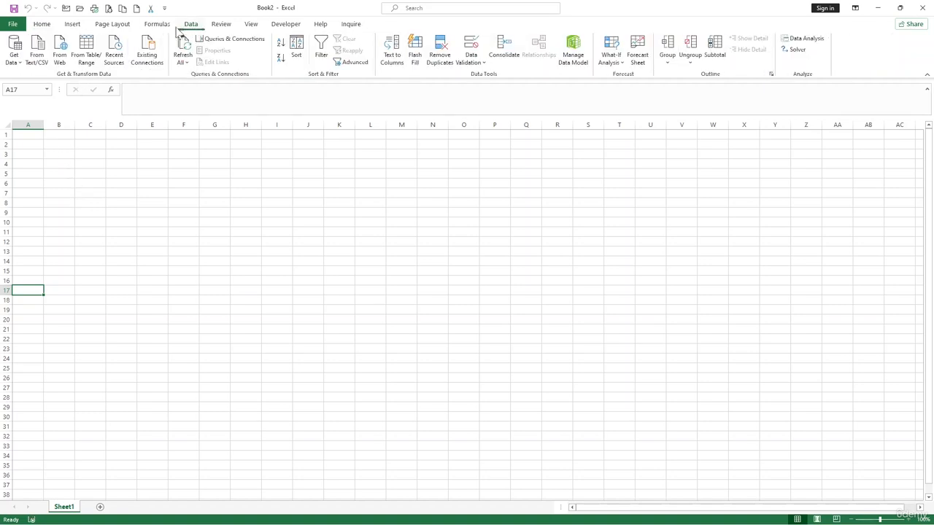
Launch a From Text/CSV import through Get Data > From File.
{"action": "left_click", "coordinate": [15, 59]}
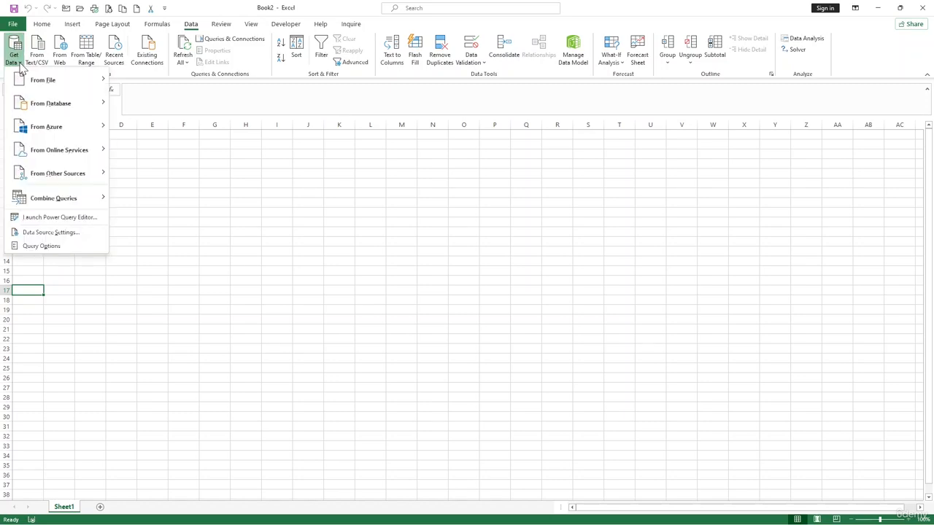
{"action": "mouse_move", "coordinate": [49, 81]}
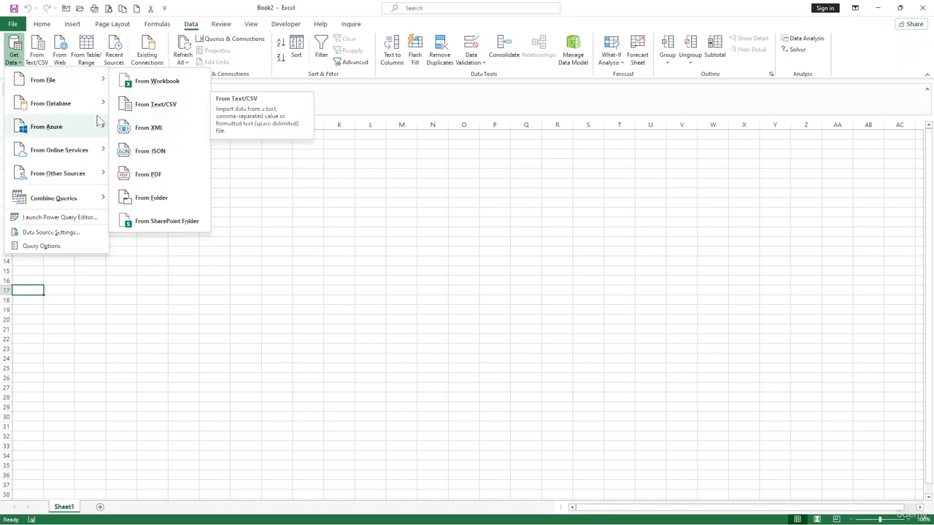
{"action": "mouse_move", "coordinate": [87, 82]}
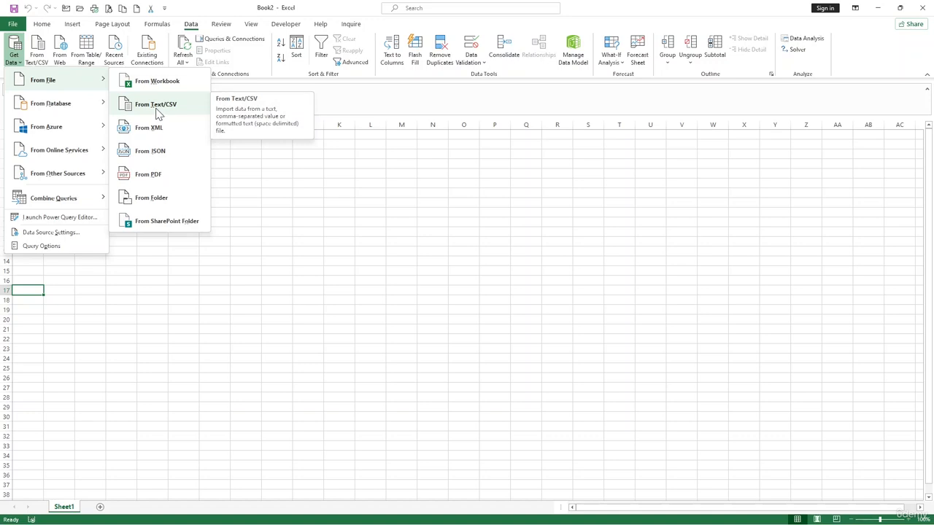
{"action": "left_click", "coordinate": [156, 106]}
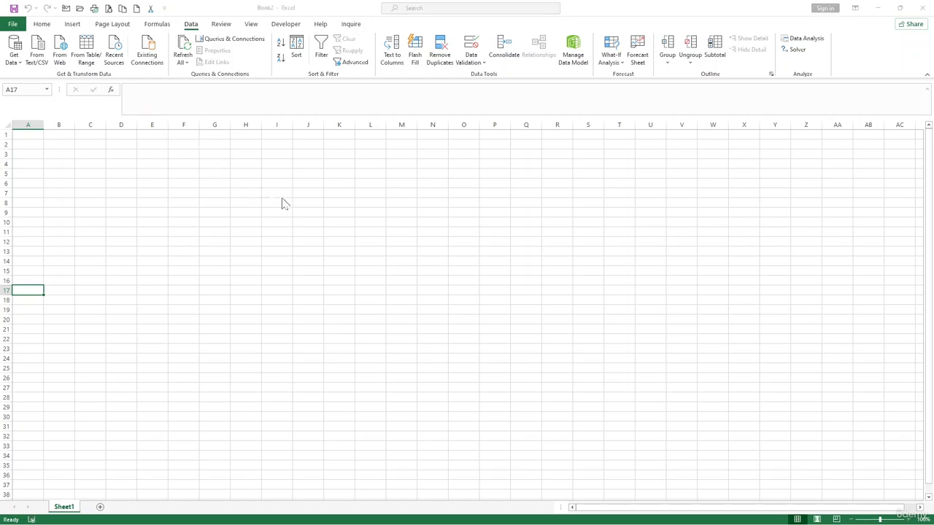
Import SalesReport.csv from the Desktop and load it as a table on a new sheet.
{"action": "left_click", "coordinate": [128, 152]}
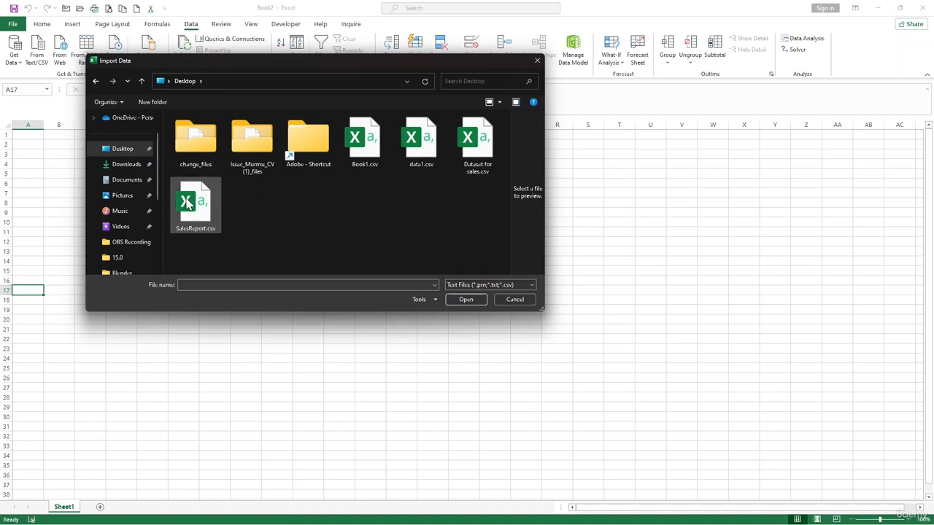
{"action": "left_click", "coordinate": [192, 205]}
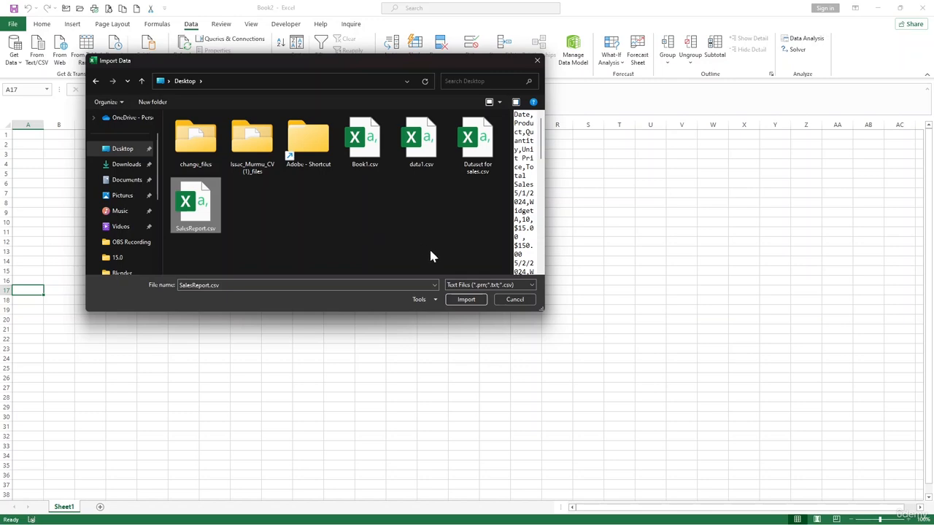
{"action": "left_click", "coordinate": [466, 299]}
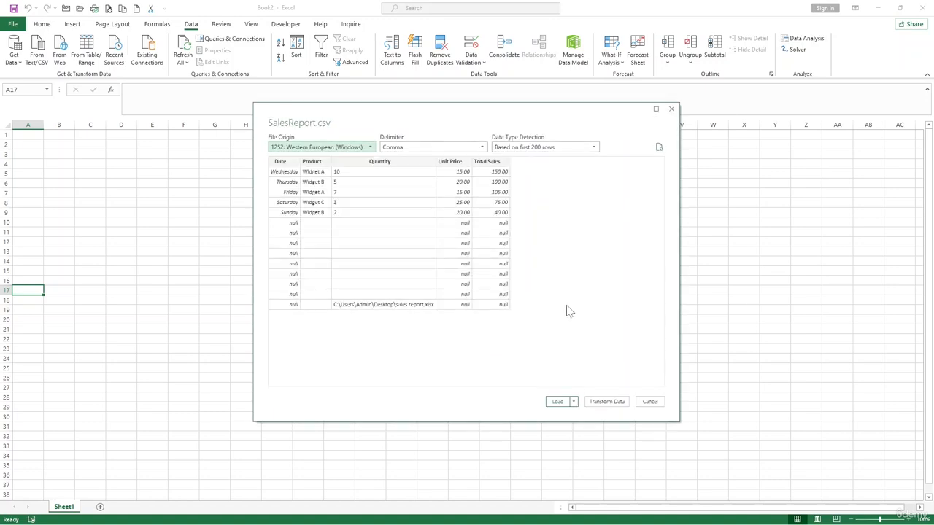
{"action": "left_click", "coordinate": [575, 402]}
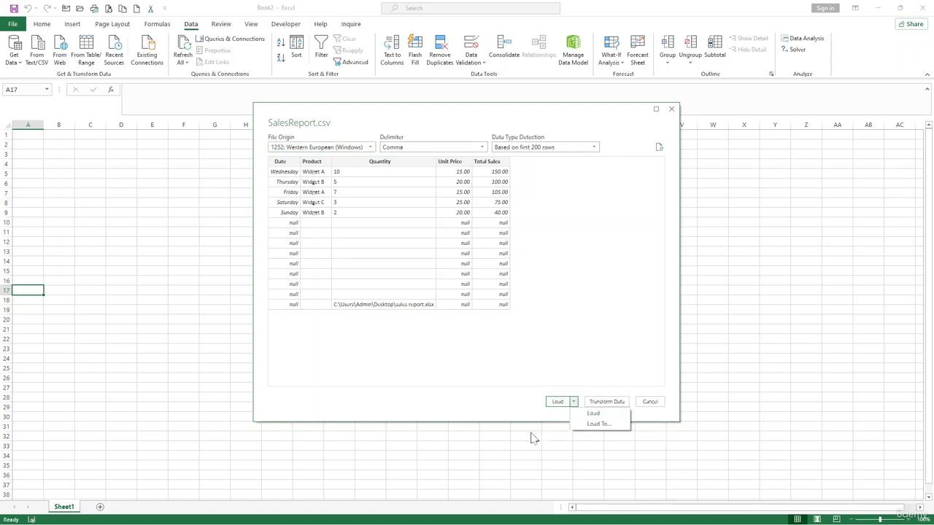
{"action": "left_click", "coordinate": [590, 414]}
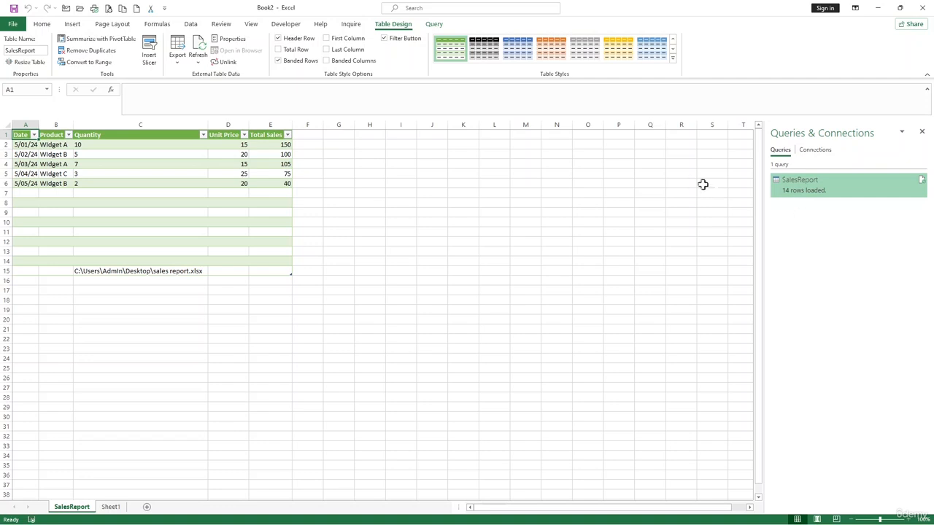
Clear the imported SalesReport table range A1:E15, then go to cell A1 on Sheet1.
{"action": "left_click", "coordinate": [921, 132]}
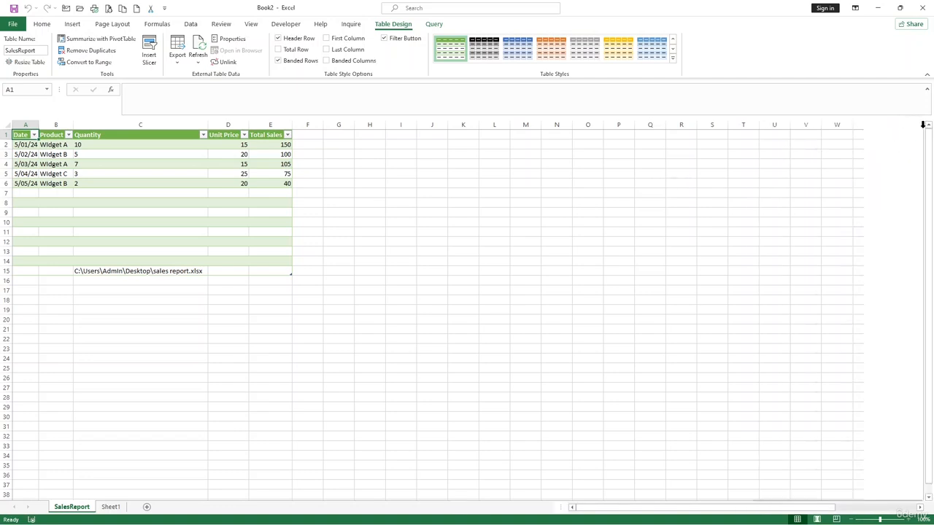
{"action": "left_click", "coordinate": [273, 201]}
{"action": "left_click_drag", "start_coordinate": [284, 269], "coordinate": [14, 138]}
{"action": "key", "text": "Delete"}
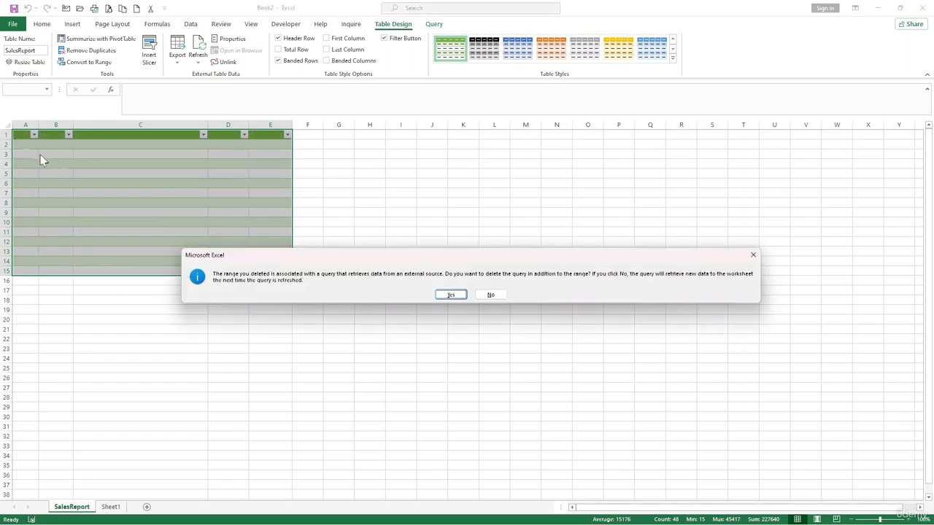
{"action": "left_click", "coordinate": [450, 294]}
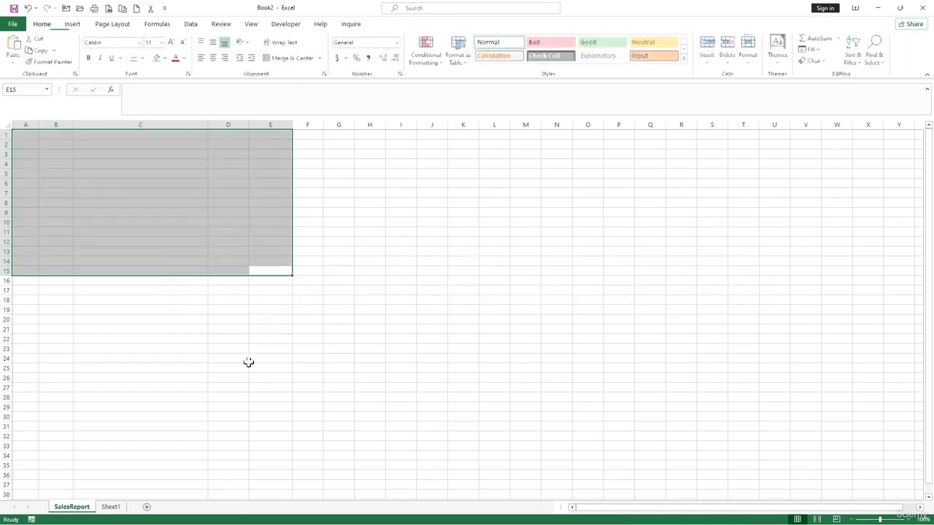
{"action": "left_click", "coordinate": [112, 505]}
{"action": "left_click", "coordinate": [29, 134]}
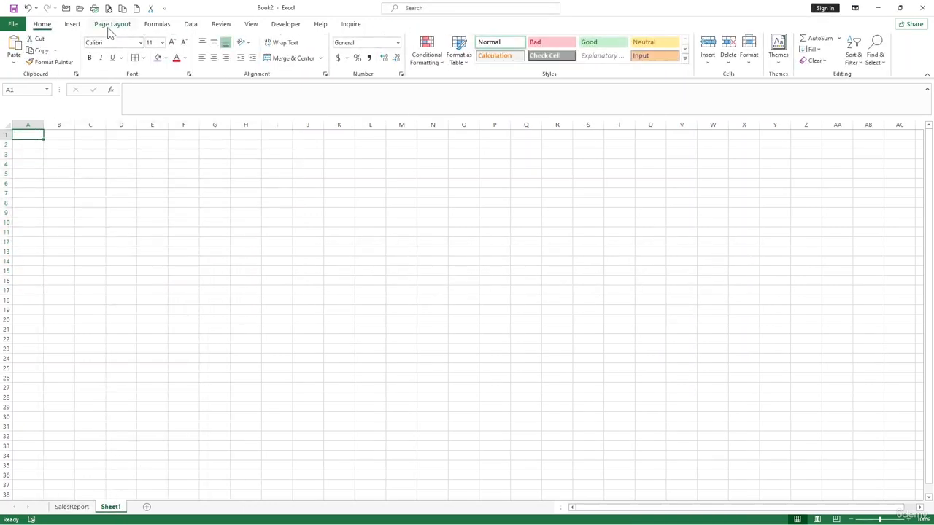
Import Dataset for sales.csv and open it in the Power Query Editor with Transform Data.
{"action": "left_click", "coordinate": [190, 24]}
{"action": "left_click", "coordinate": [12, 67]}
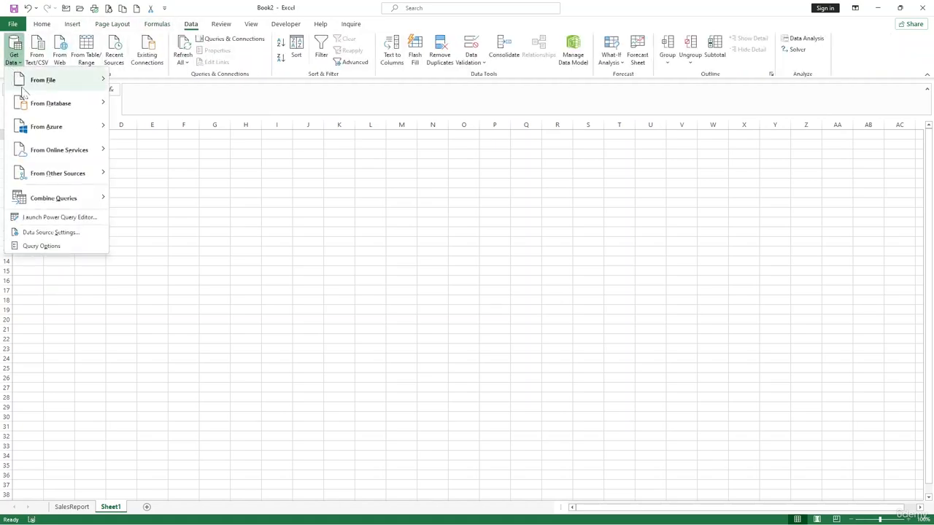
{"action": "mouse_move", "coordinate": [48, 81]}
{"action": "left_click", "coordinate": [155, 106]}
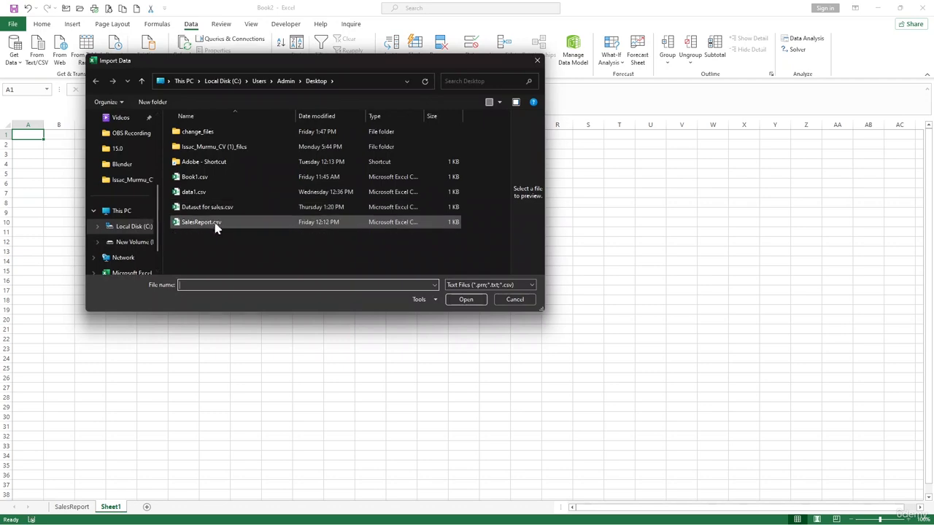
{"action": "left_click", "coordinate": [207, 209]}
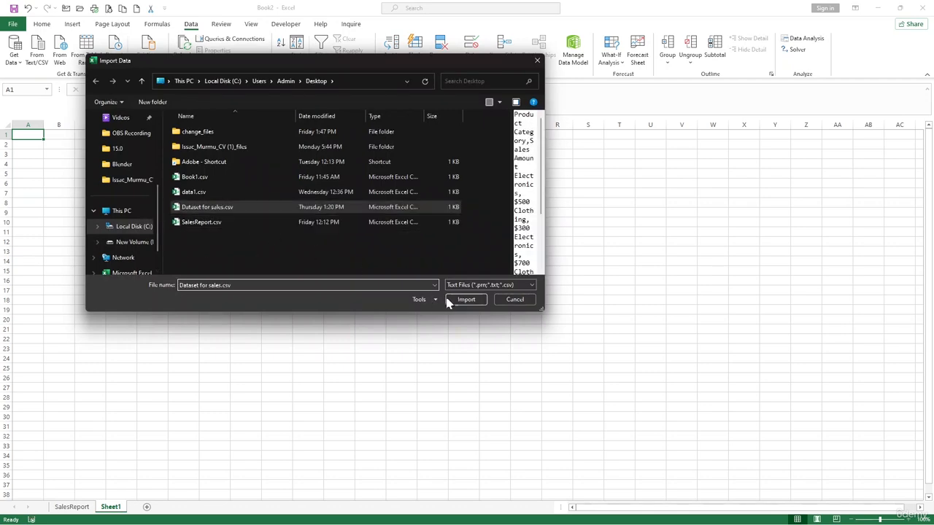
{"action": "left_click", "coordinate": [465, 300]}
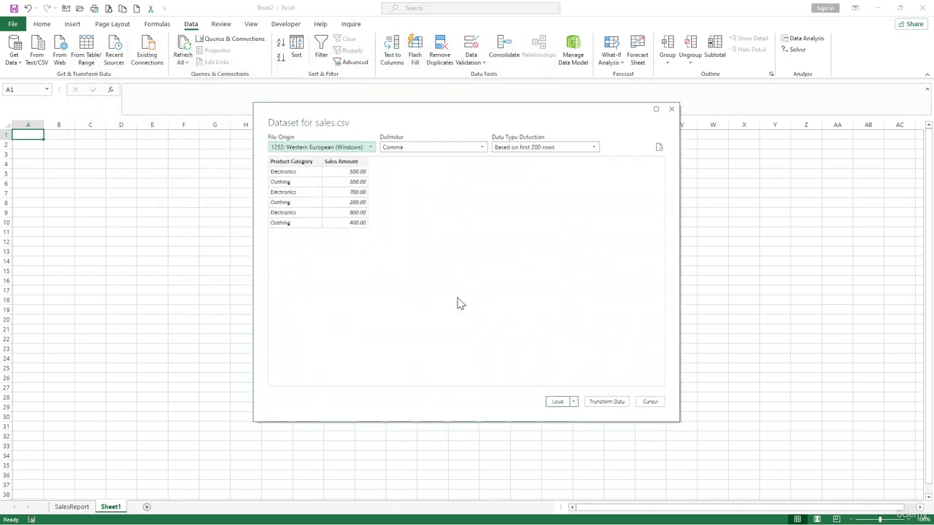
{"action": "left_click", "coordinate": [606, 403]}
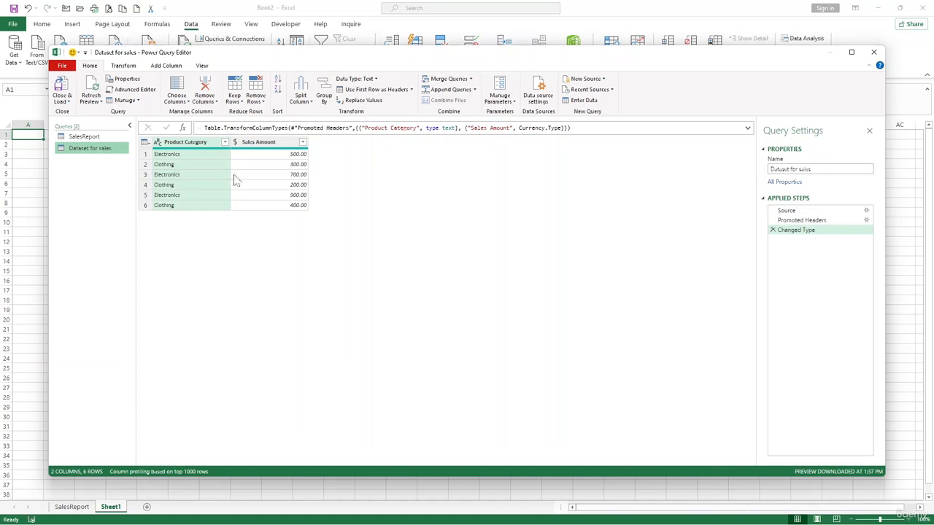
Review the query rows, then use Remove Top Rows with 1 to drop the Electronics 500 row.
{"action": "left_click", "coordinate": [264, 187]}
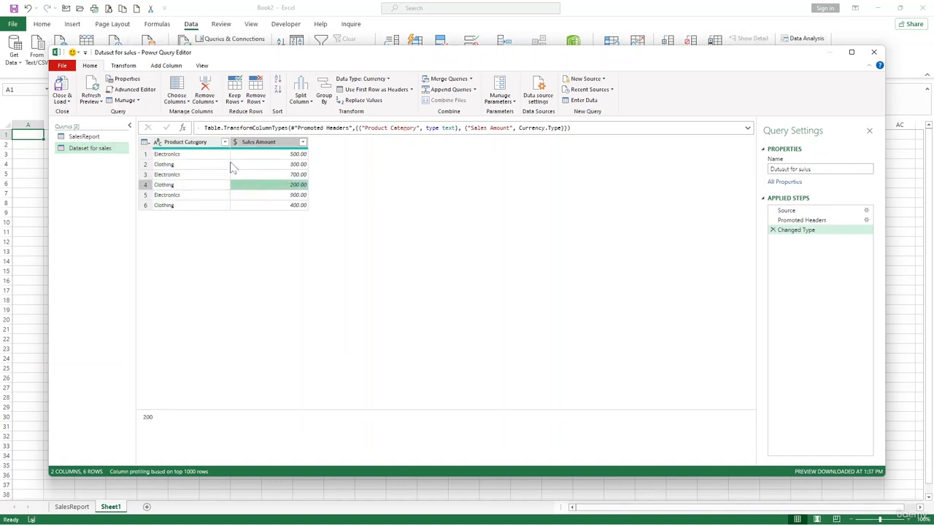
{"action": "left_click", "coordinate": [261, 154]}
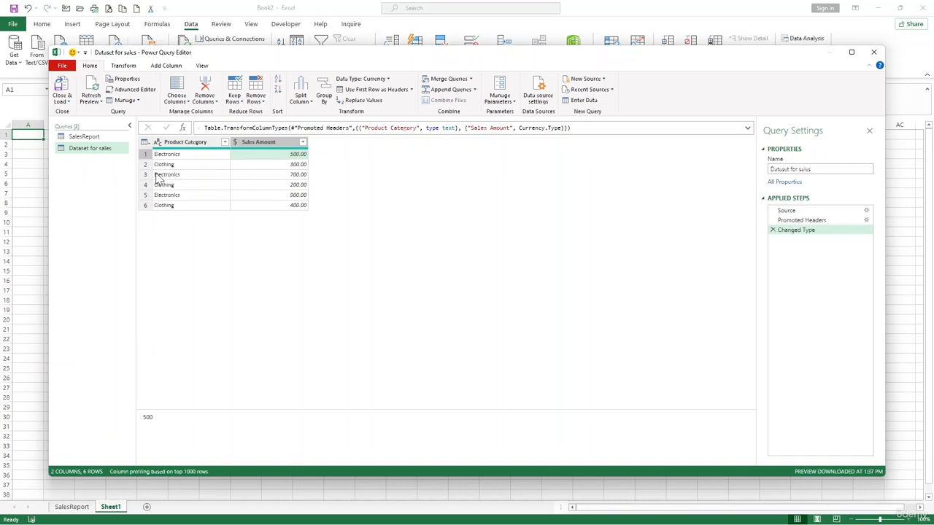
{"action": "left_click", "coordinate": [159, 176]}
{"action": "left_click", "coordinate": [146, 176]}
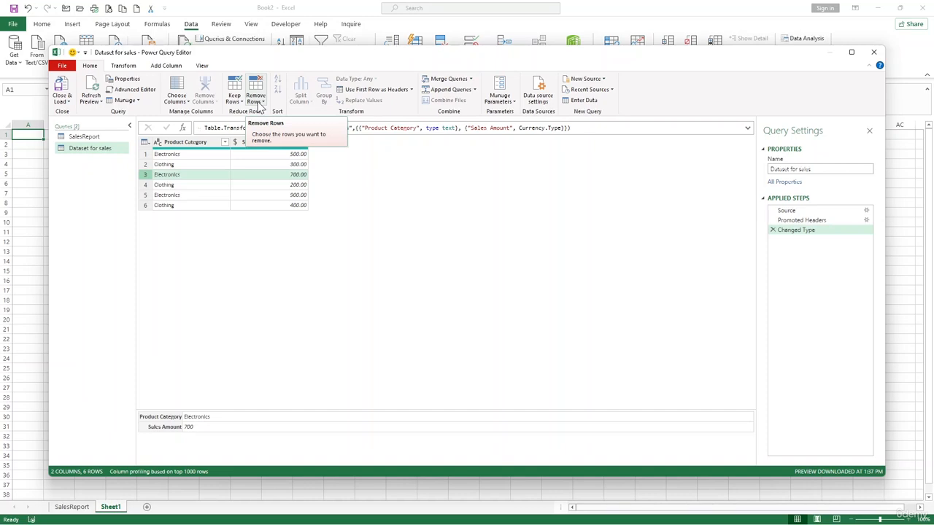
{"action": "left_click", "coordinate": [145, 206]}
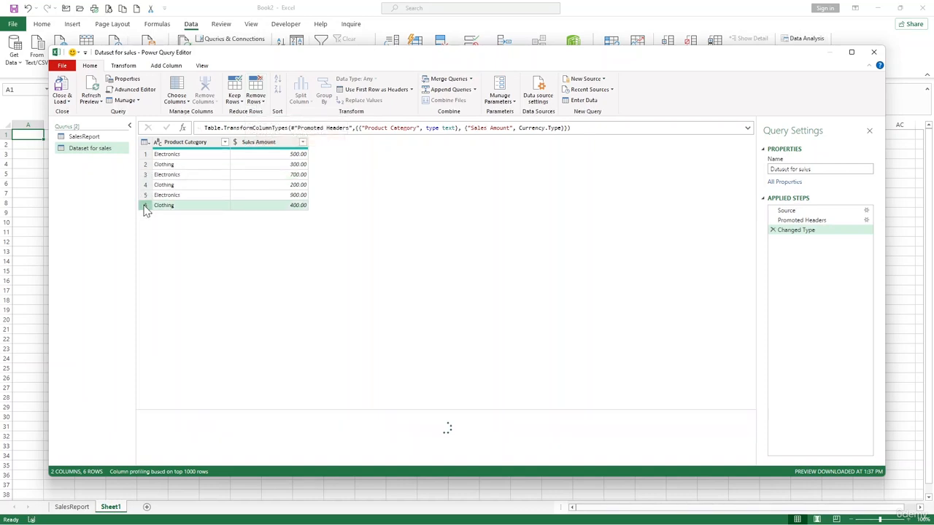
{"action": "left_click", "coordinate": [146, 184]}
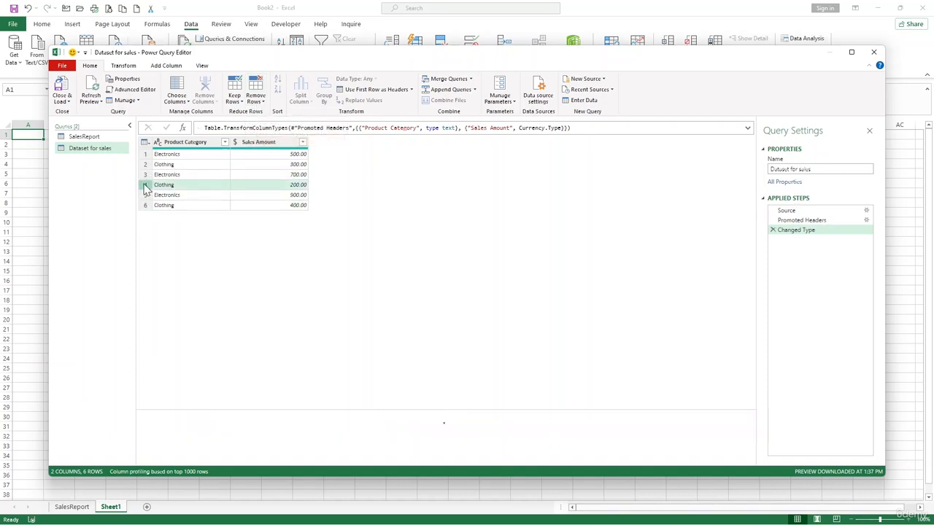
{"action": "left_click", "coordinate": [255, 100]}
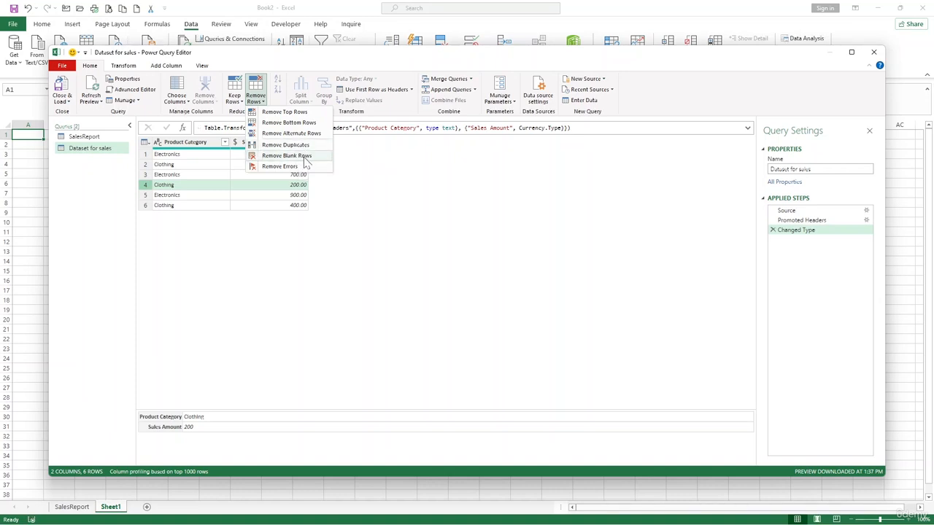
{"action": "left_click", "coordinate": [286, 113]}
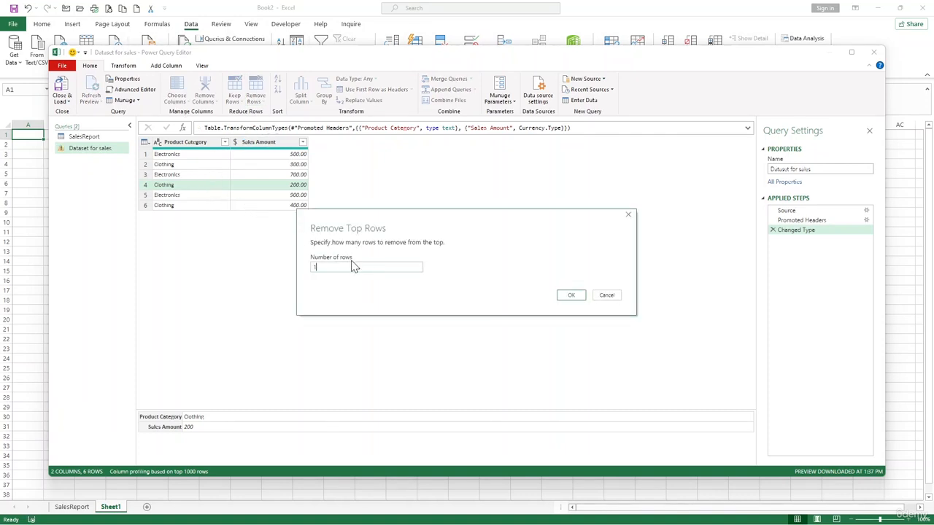
{"action": "type", "text": "1"}
{"action": "left_click", "coordinate": [570, 295]}
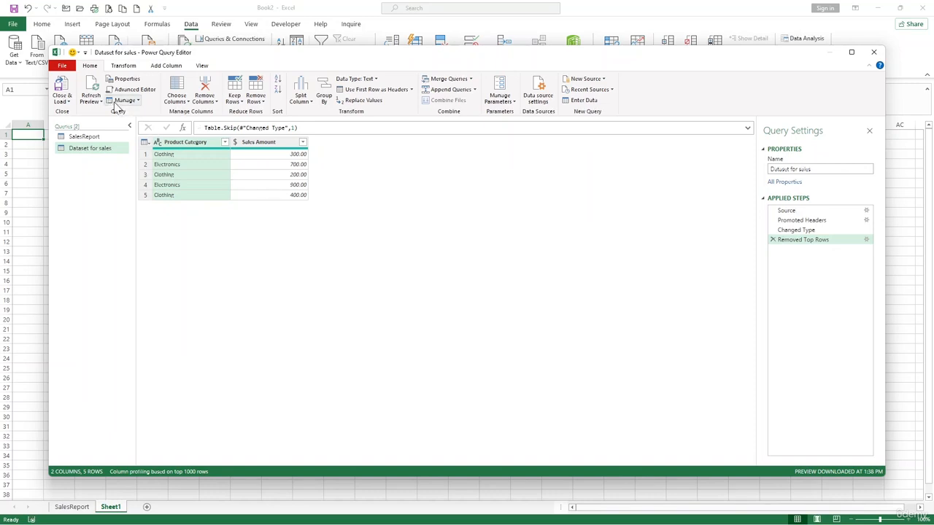
Close the Power Query Editor and load the five-row query to a new sheet.
{"action": "left_click", "coordinate": [65, 103]}
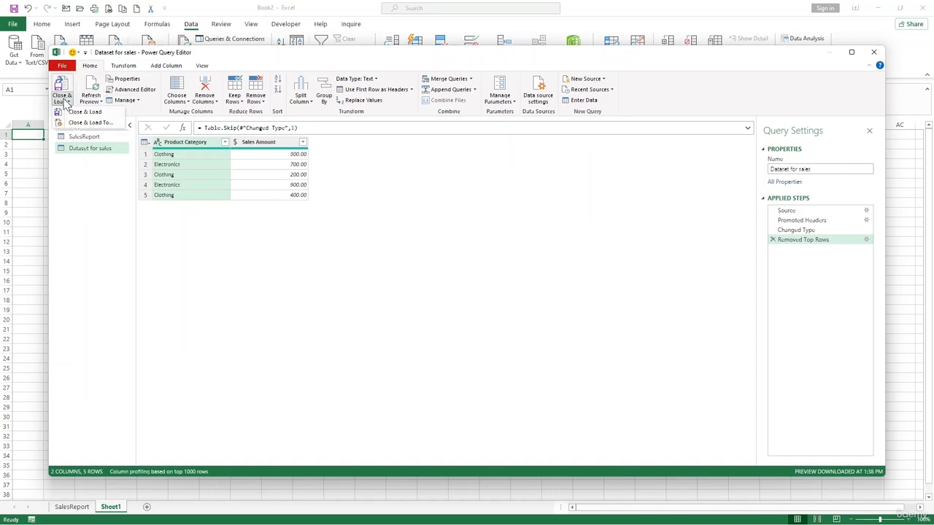
{"action": "left_click", "coordinate": [93, 113]}
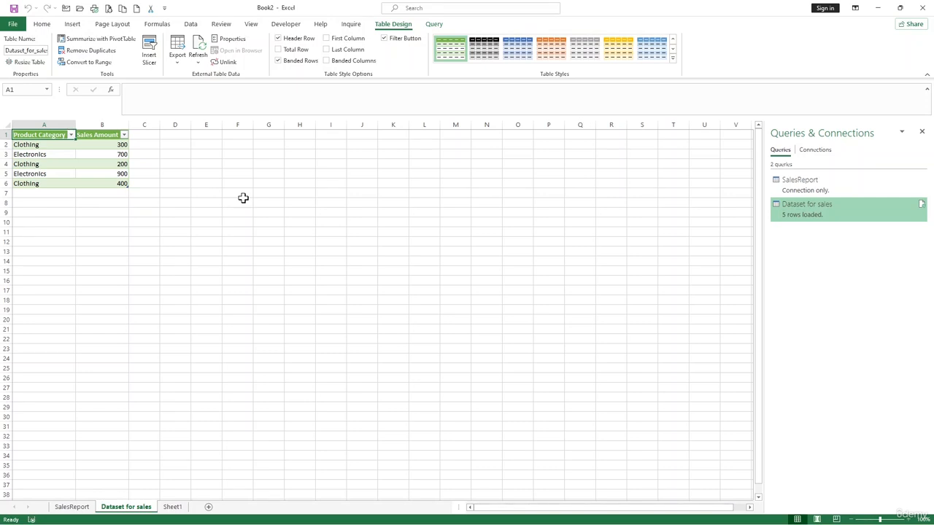
Deselect the loaded table and bring column A Product Category back into view.
{"action": "left_click", "coordinate": [522, 222]}
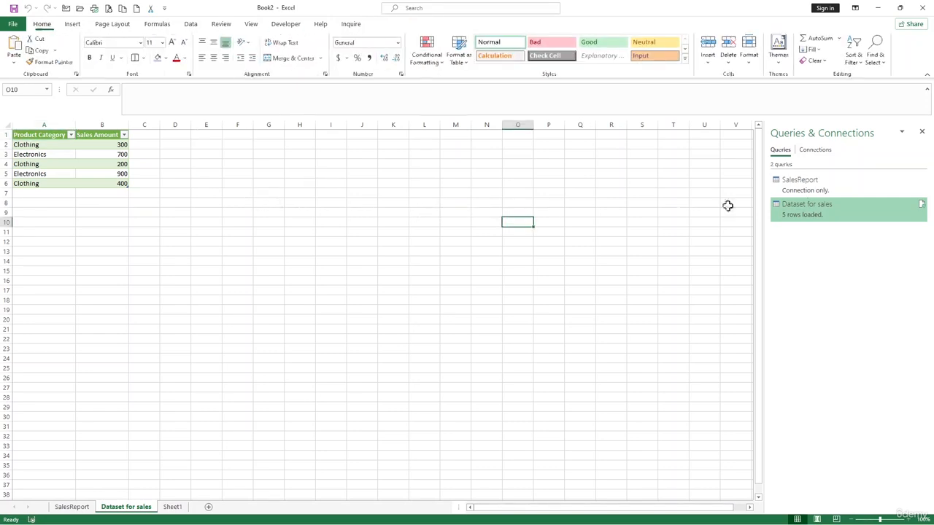
{"action": "scroll", "coordinate": [151, 200], "scroll_direction": "up", "scroll_amount": 3}
{"action": "key", "text": "alt"}
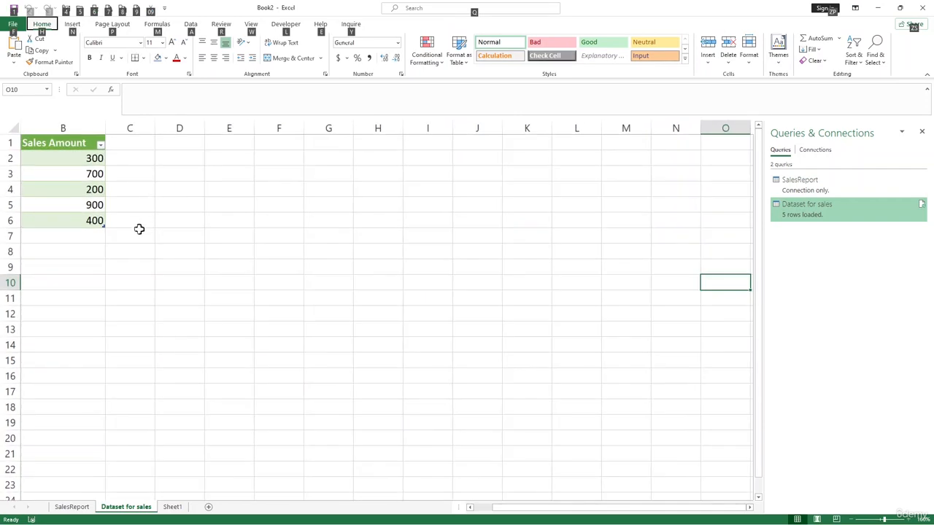
{"action": "left_click", "coordinate": [469, 507]}
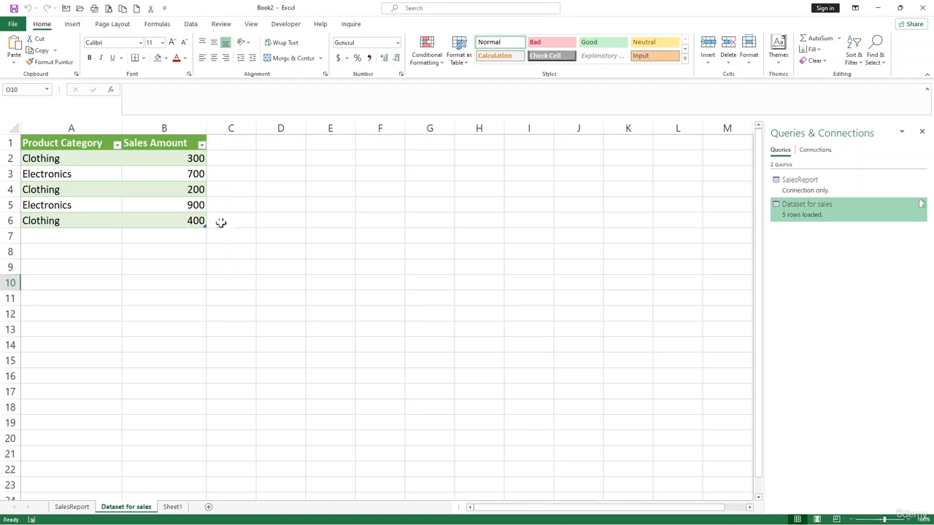
Select cell B5 in the sales table and open the File backstage Home page.
{"action": "left_click", "coordinate": [12, 24]}
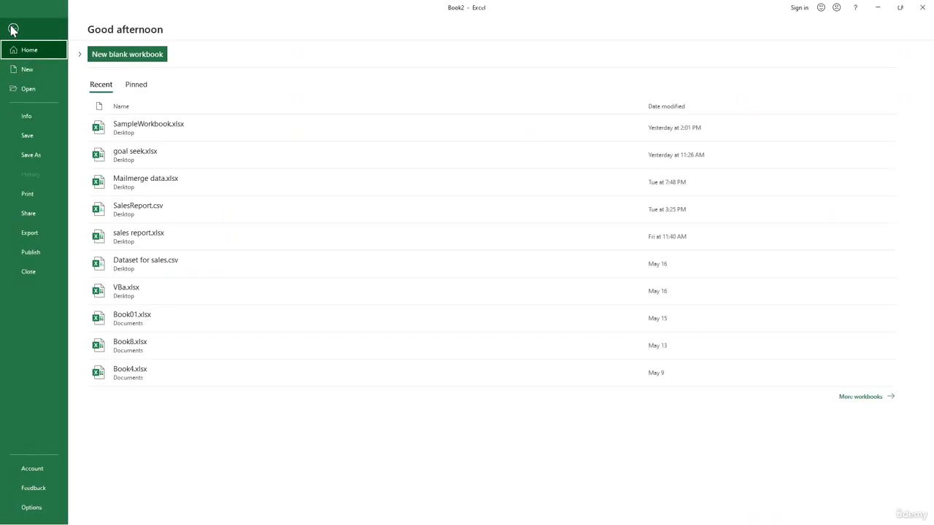
{"action": "left_click", "coordinate": [12, 29]}
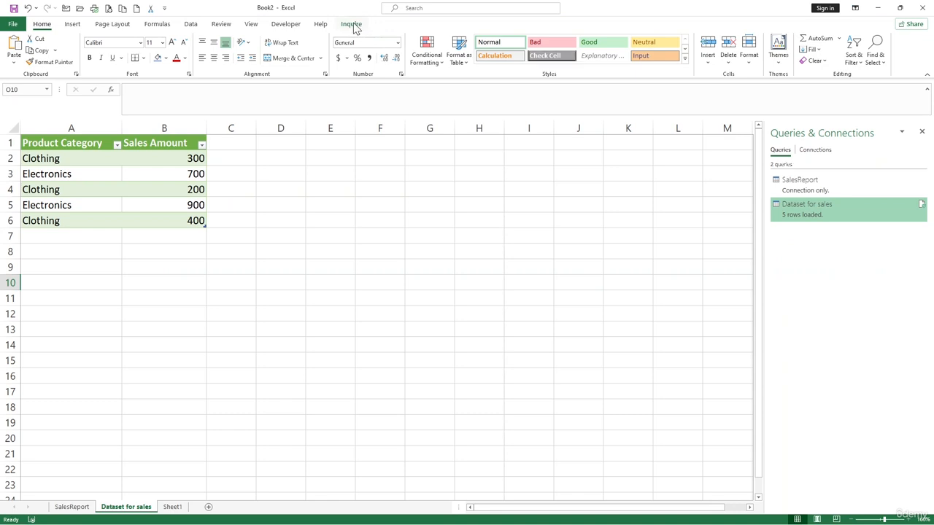
{"action": "left_click", "coordinate": [134, 204]}
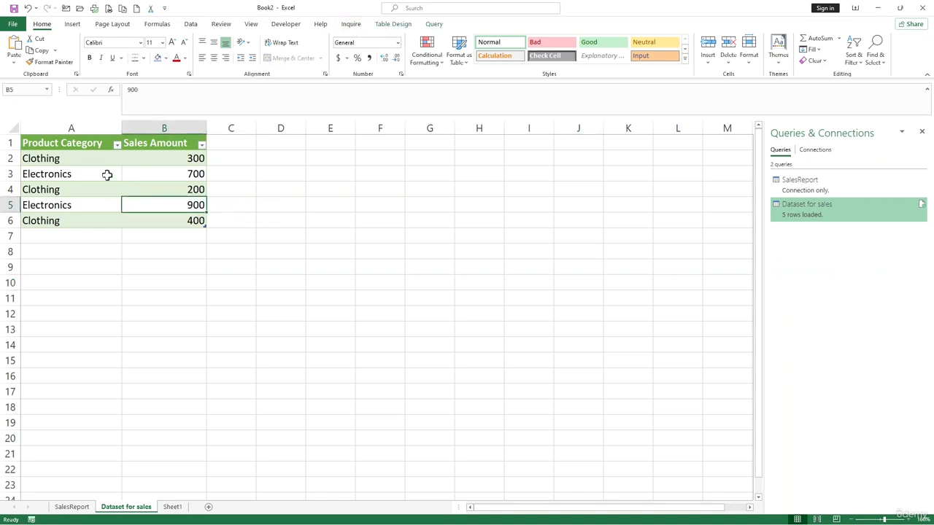
{"action": "left_click", "coordinate": [11, 24]}
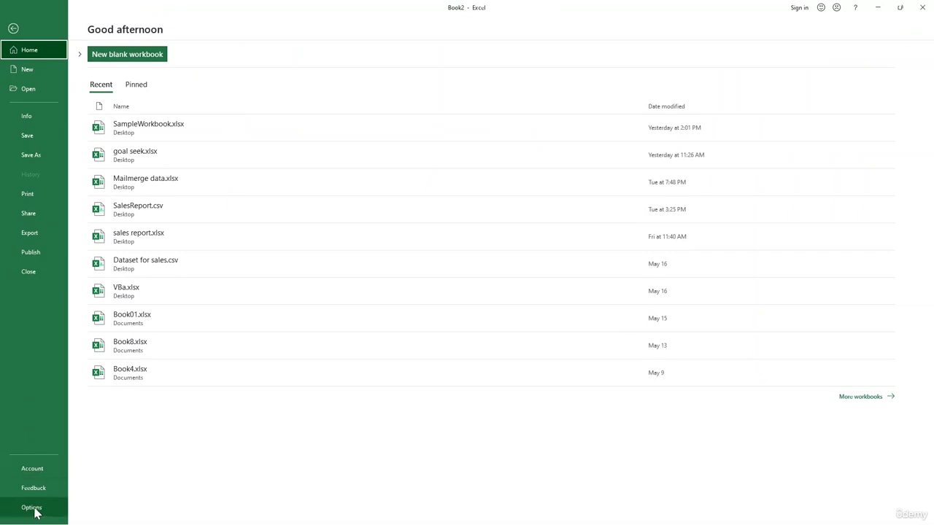
Enable the Microsoft Power Pivot for Excel COM add-in through Options > Add-ins.
{"action": "left_click", "coordinate": [34, 510]}
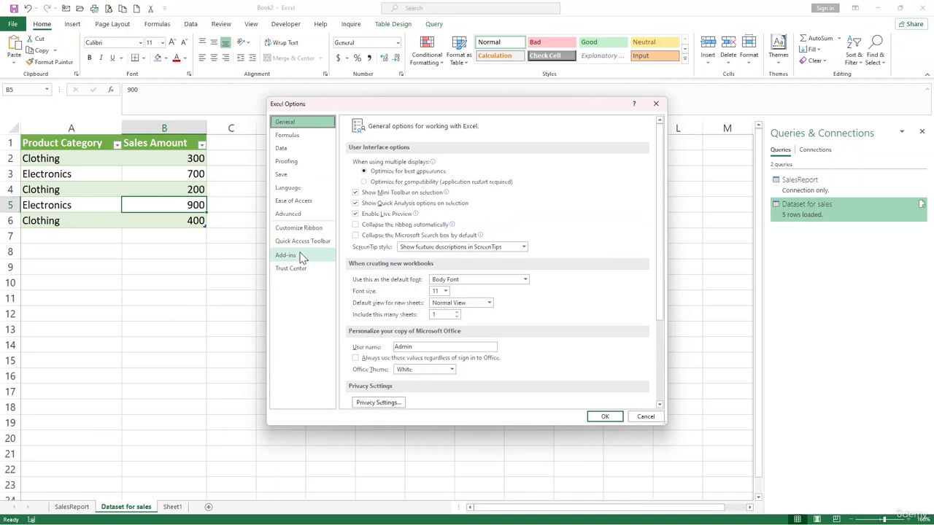
{"action": "left_click", "coordinate": [302, 256]}
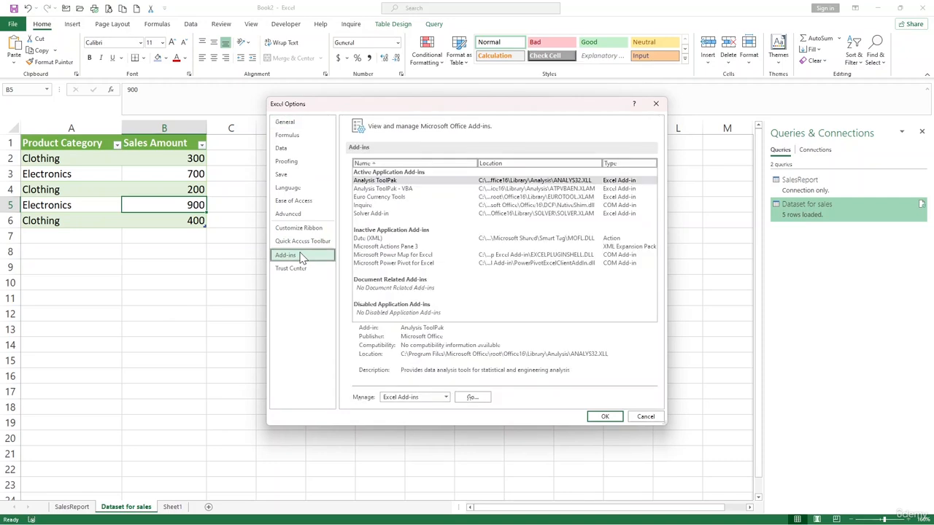
{"action": "left_click", "coordinate": [445, 397]}
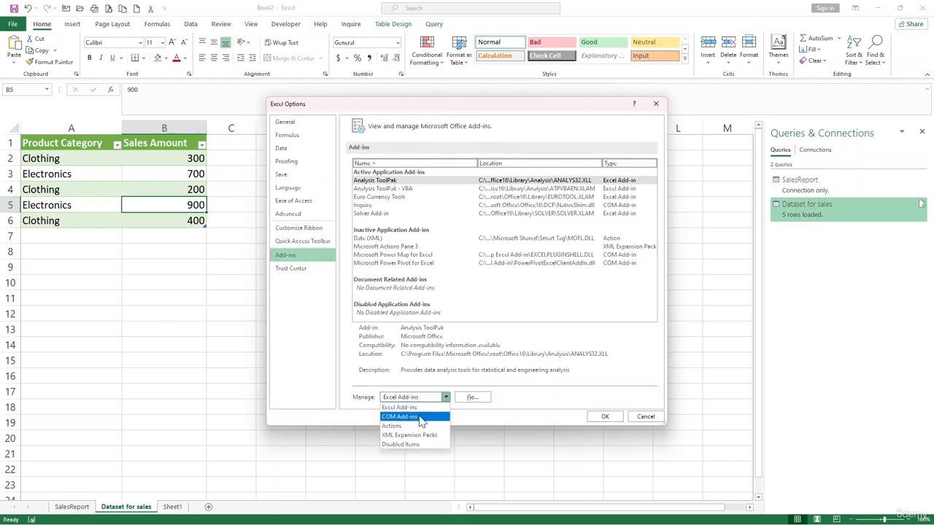
{"action": "left_click", "coordinate": [419, 417]}
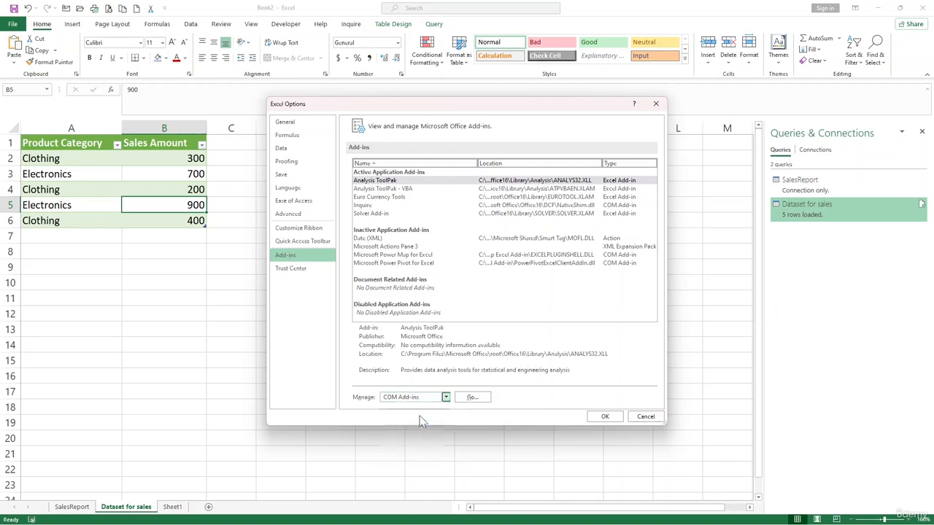
{"action": "left_click", "coordinate": [473, 397]}
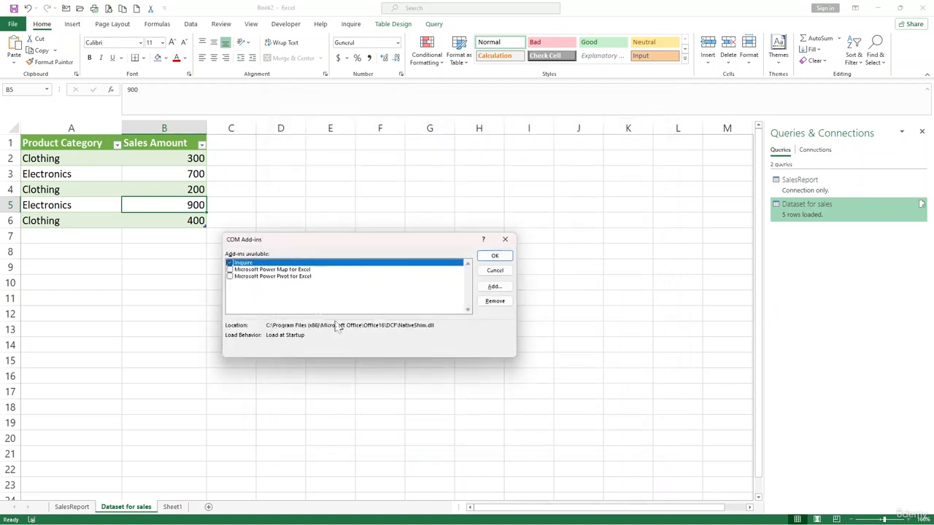
{"action": "left_click", "coordinate": [229, 276]}
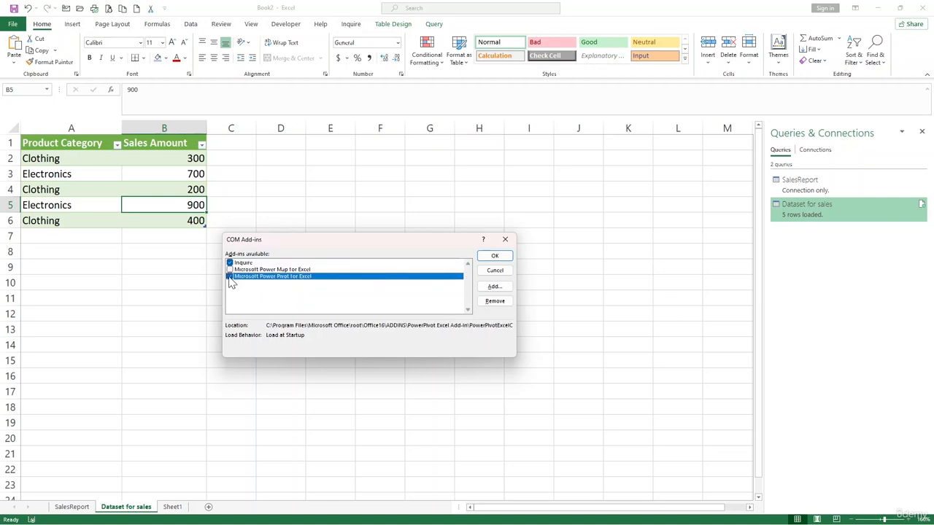
{"action": "left_click", "coordinate": [494, 256]}
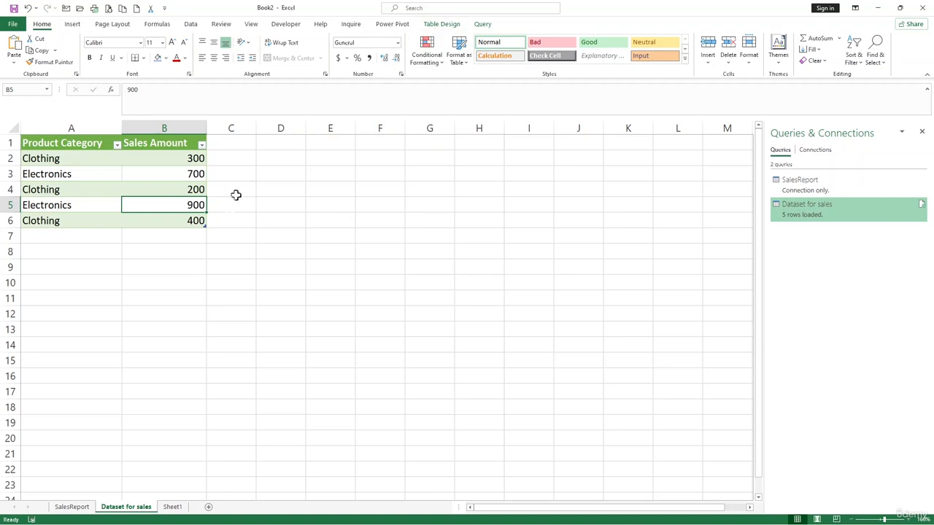
Select a cell in the sales table and view the Power Pivot tab's commands.
{"action": "left_click", "coordinate": [257, 252]}
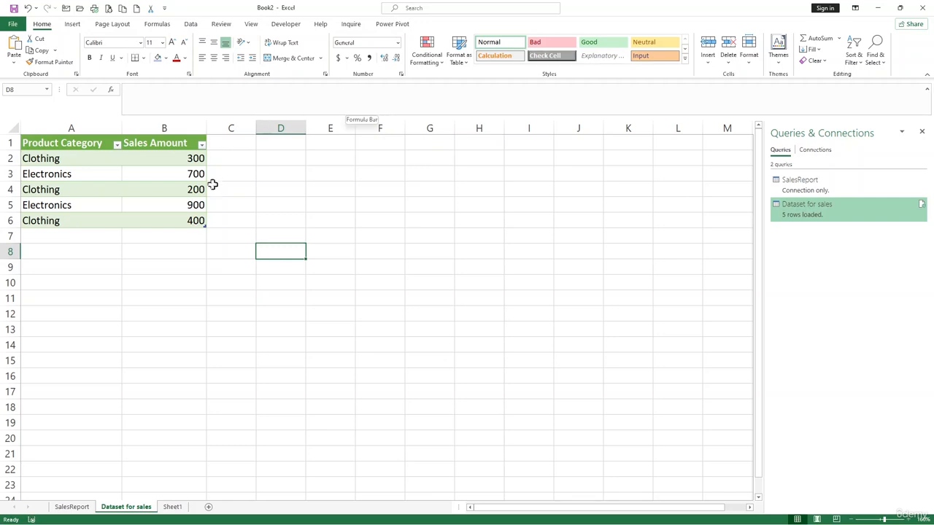
{"action": "left_click", "coordinate": [117, 204]}
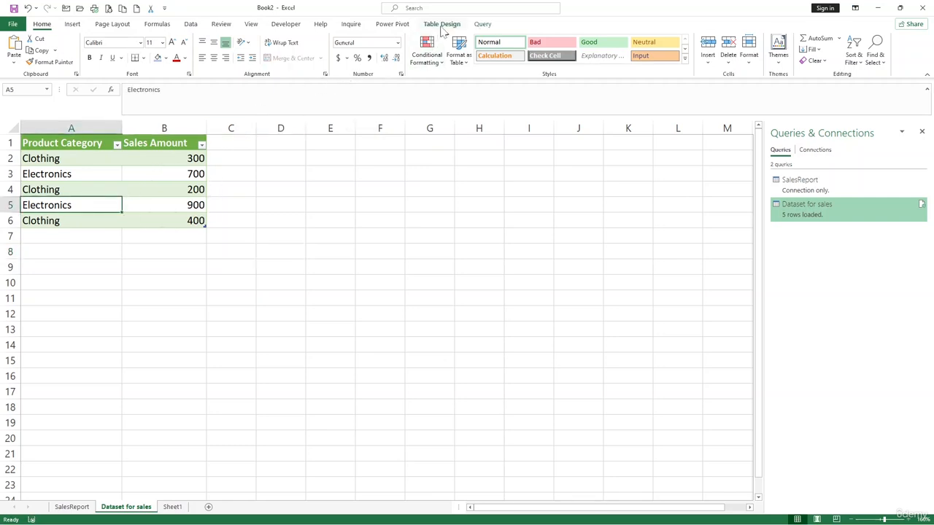
{"action": "left_click", "coordinate": [398, 27]}
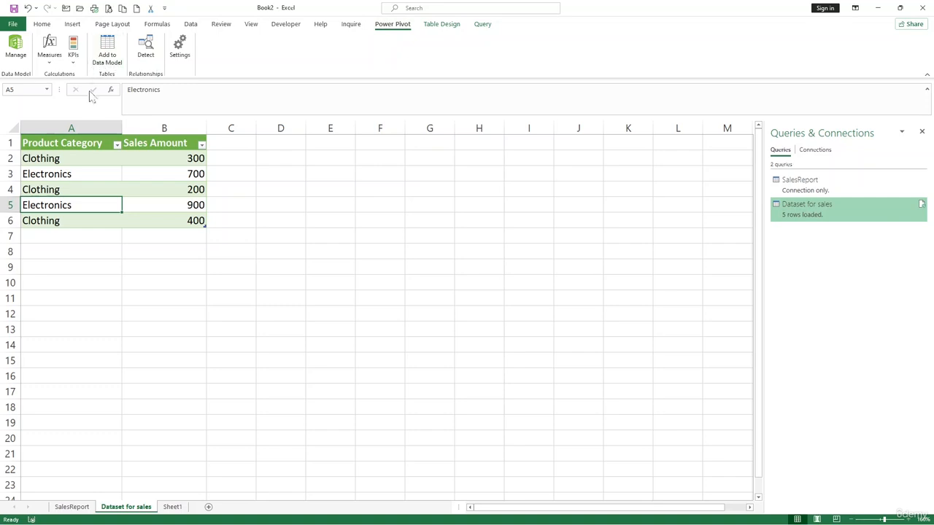
Select the table data A2:B6 and open the File backstage view.
{"action": "left_click_drag", "start_coordinate": [55, 158], "coordinate": [194, 213]}
{"action": "left_click", "coordinate": [193, 216]}
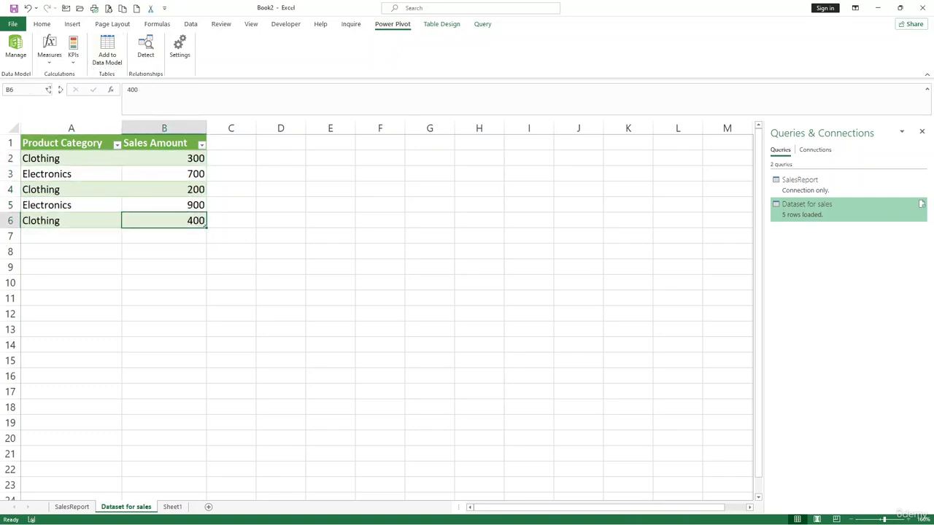
{"action": "left_click", "coordinate": [13, 25]}
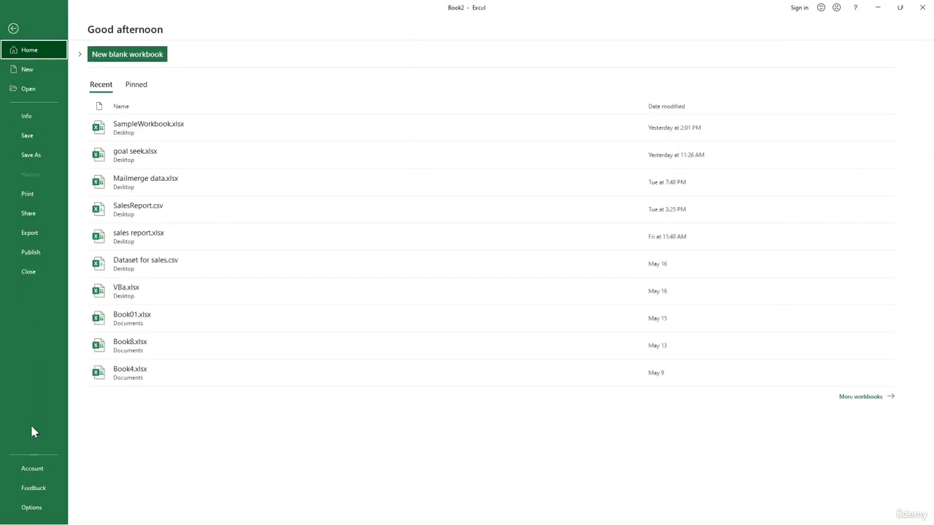
In Excel Options' Customize Ribbon page, select the PivotTable command to add to Power Pivot.
{"action": "left_click", "coordinate": [38, 509]}
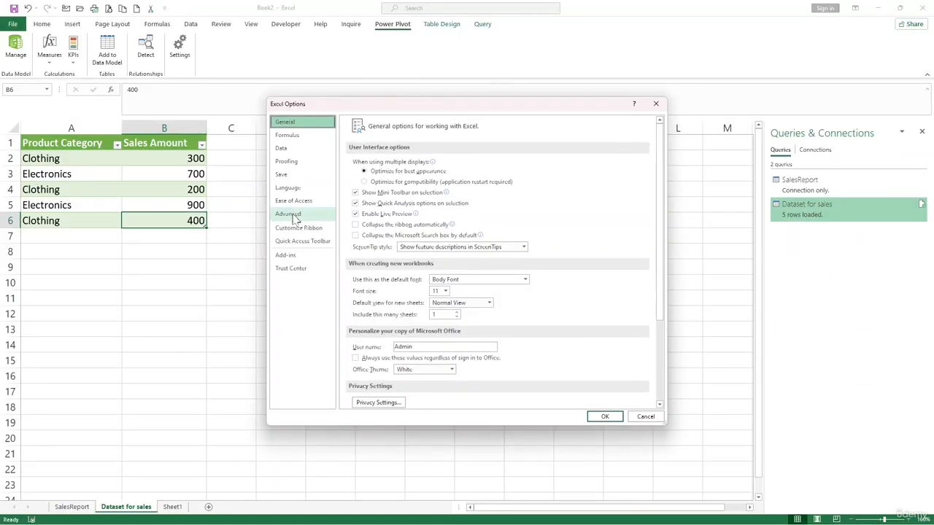
{"action": "left_click", "coordinate": [307, 230]}
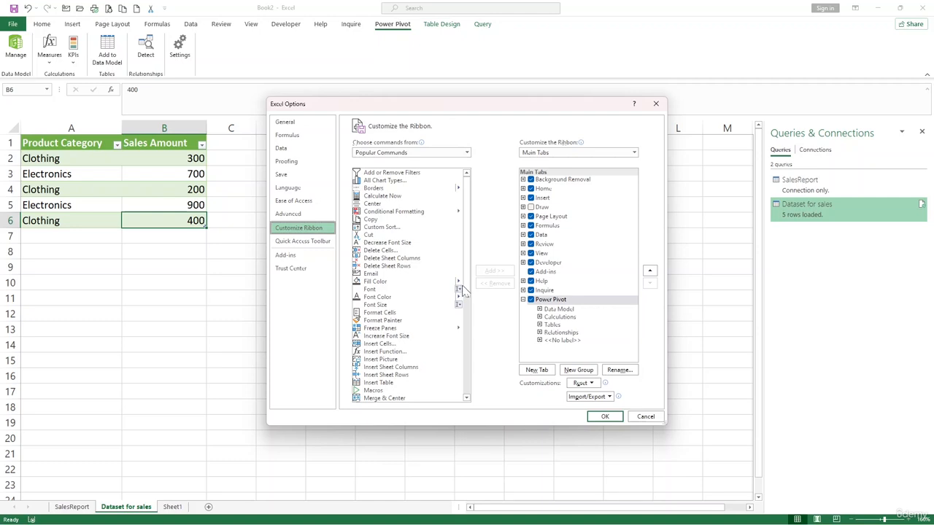
{"action": "left_click_drag", "start_coordinate": [469, 231], "coordinate": [461, 353]}
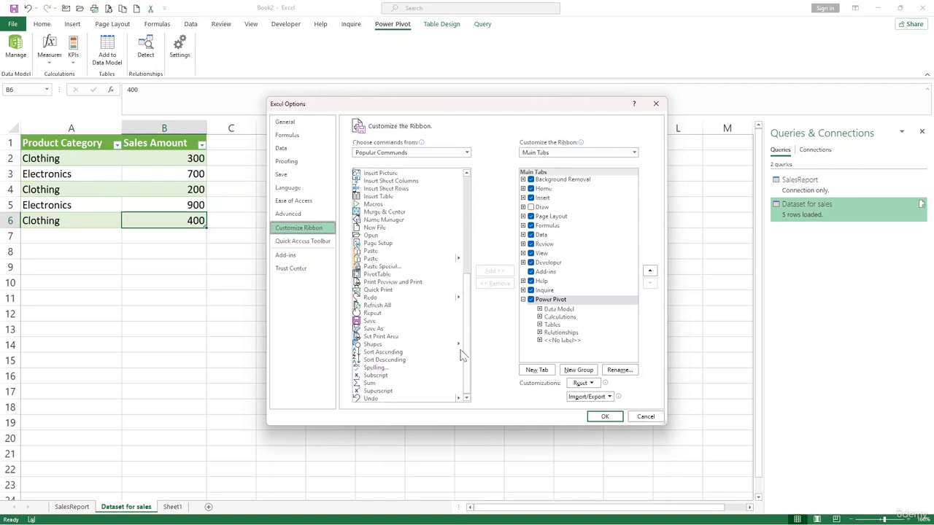
{"action": "left_click", "coordinate": [381, 275]}
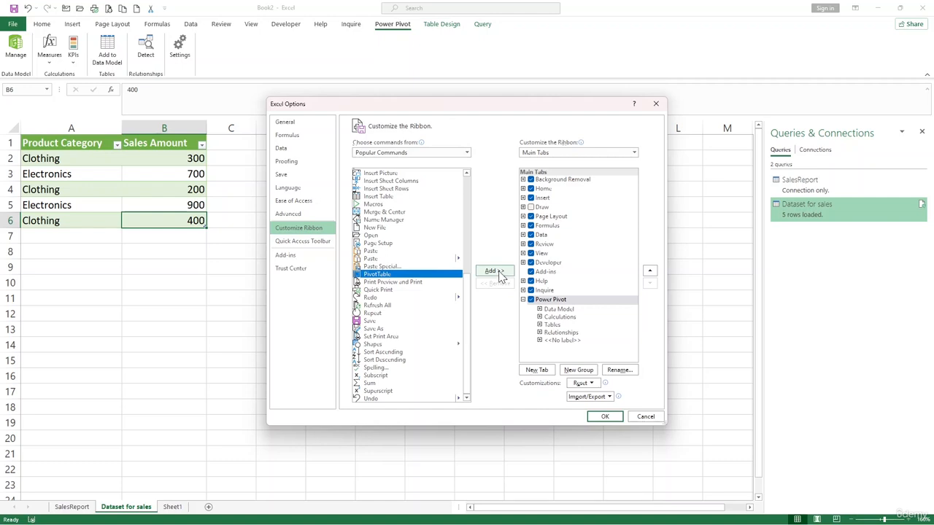
Try adding PivotTable to the built-in Data Model and unlabeled groups, dismissing both custom-groups-only warnings.
{"action": "left_click", "coordinate": [565, 310]}
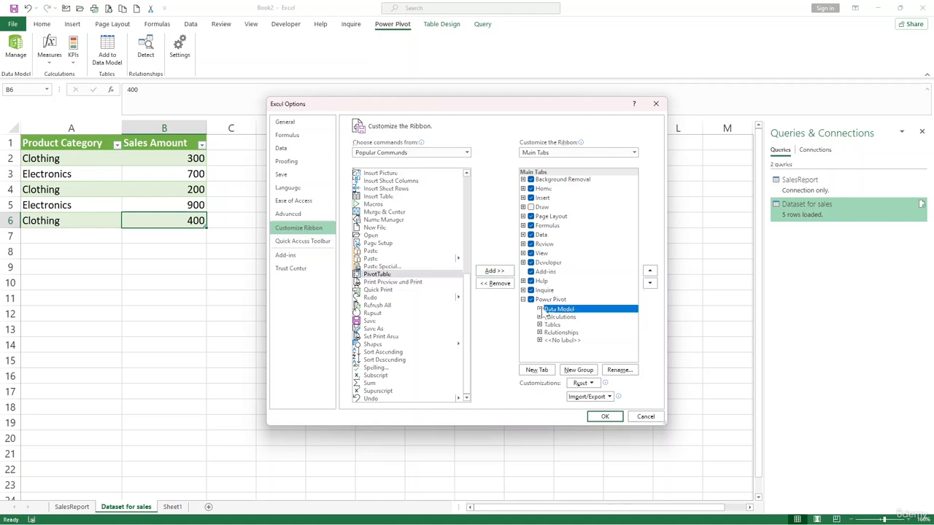
{"action": "left_click", "coordinate": [494, 273]}
{"action": "left_click", "coordinate": [467, 292]}
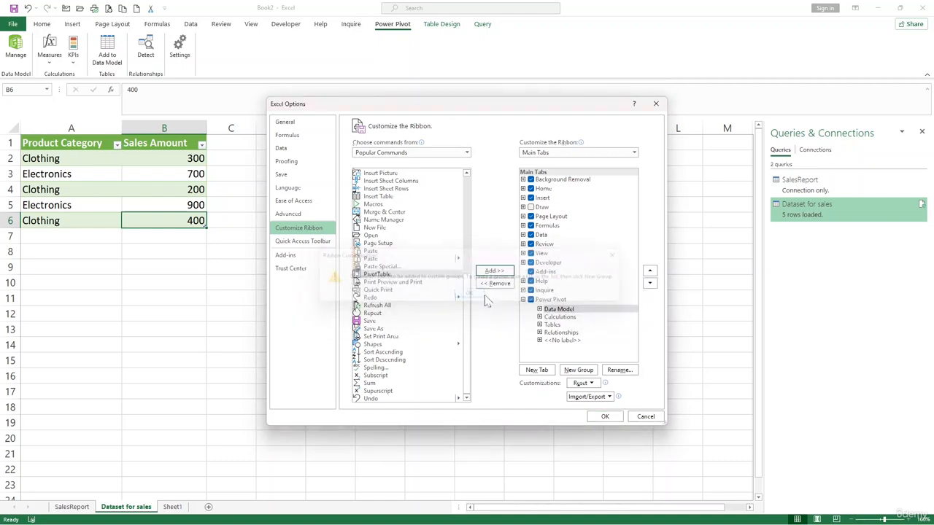
{"action": "left_click", "coordinate": [562, 341]}
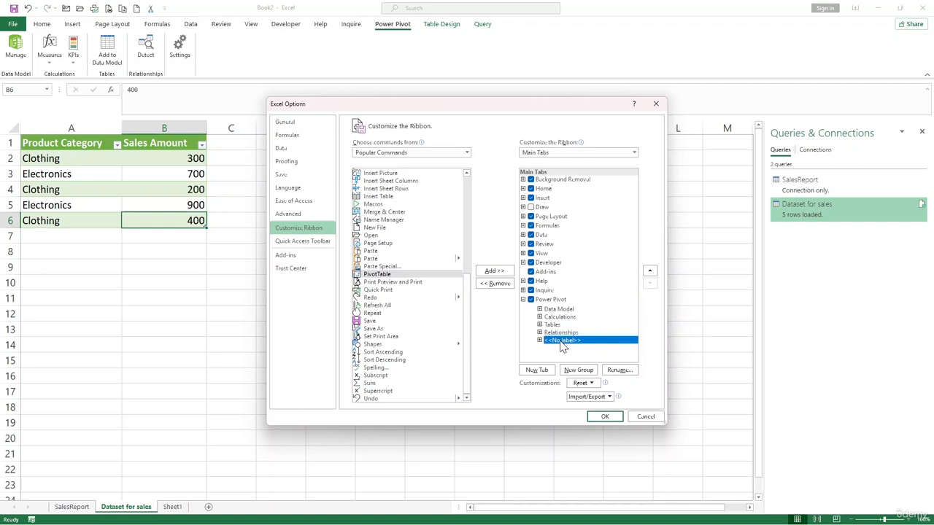
{"action": "left_click", "coordinate": [500, 273]}
{"action": "left_click", "coordinate": [471, 293]}
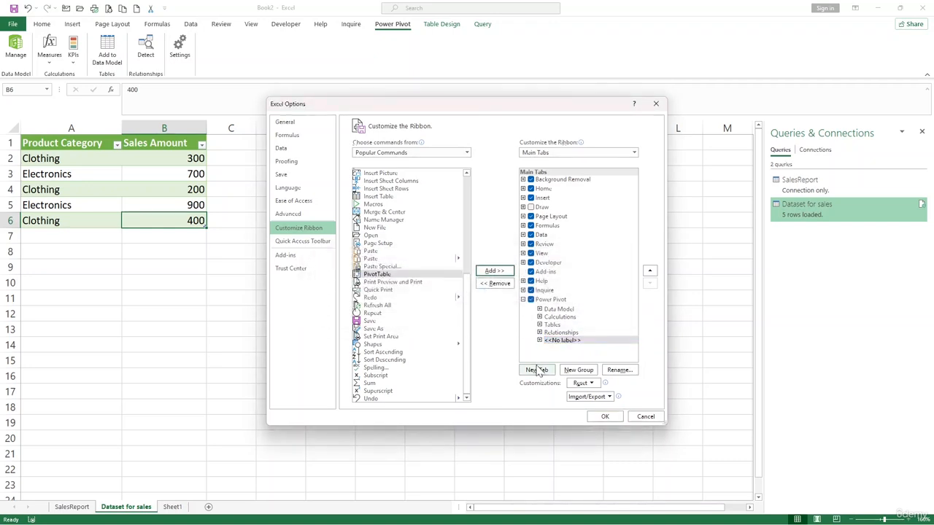
Create a New Group under Power Pivot, add PivotTable to it, and apply the change.
{"action": "left_click", "coordinate": [564, 371]}
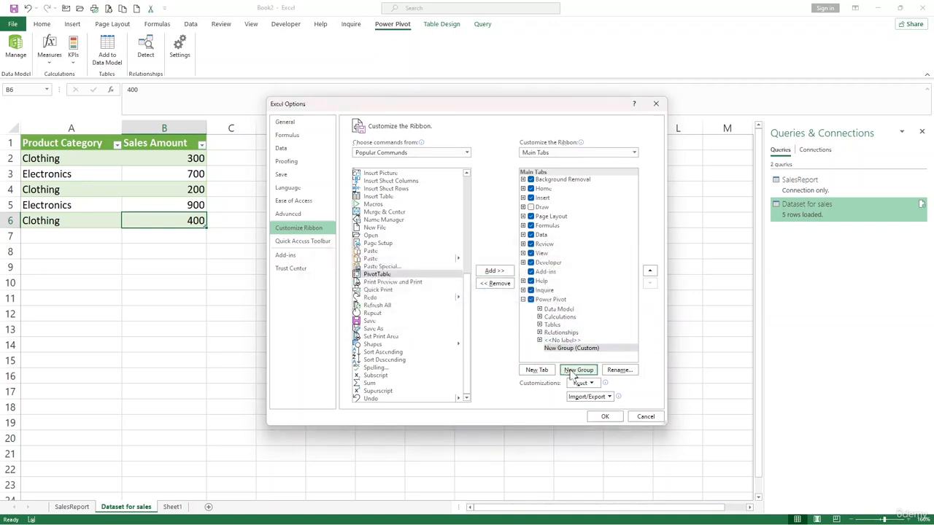
{"action": "left_click", "coordinate": [503, 273]}
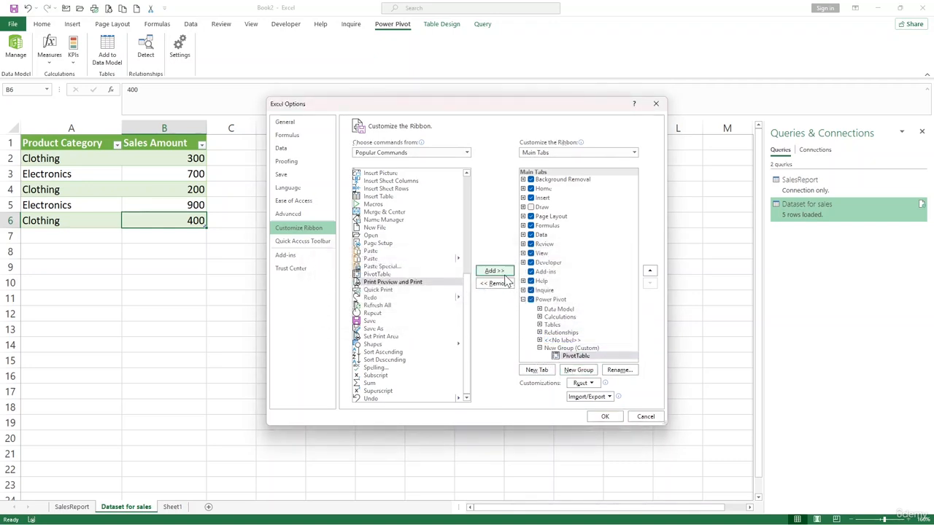
{"action": "left_click", "coordinate": [605, 417]}
From the sales table, insert PivotTable2 at D1 on the existing worksheet with the new ribbon button.
{"action": "left_click", "coordinate": [179, 186]}
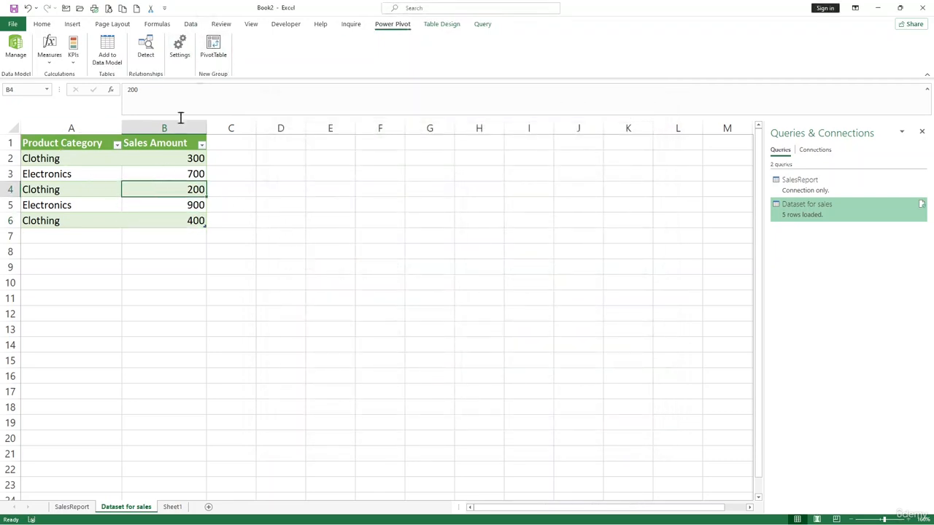
{"action": "left_click", "coordinate": [146, 173]}
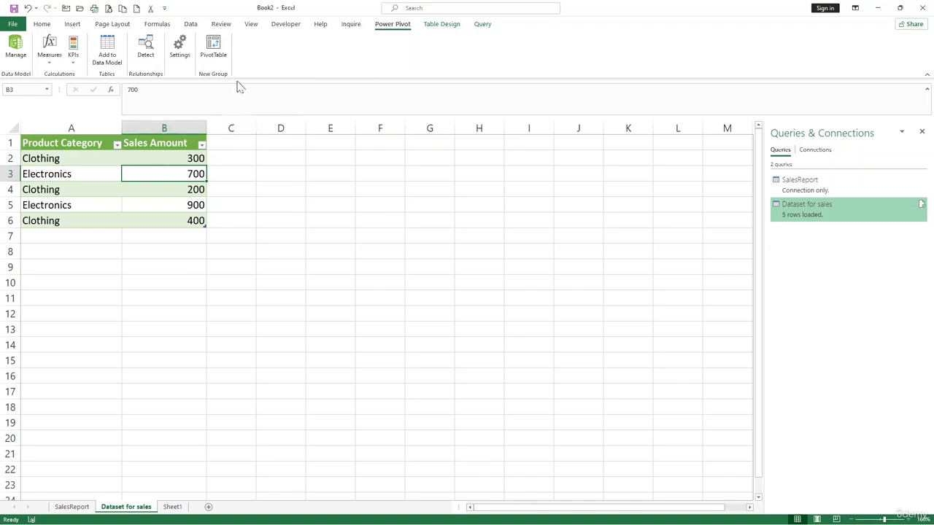
{"action": "left_click", "coordinate": [215, 54]}
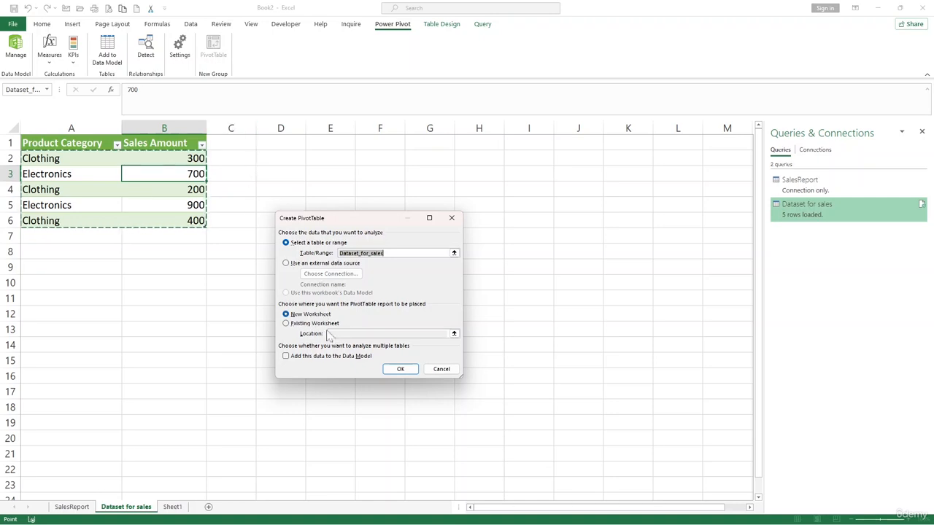
{"action": "left_click", "coordinate": [313, 323]}
{"action": "left_click", "coordinate": [351, 334]}
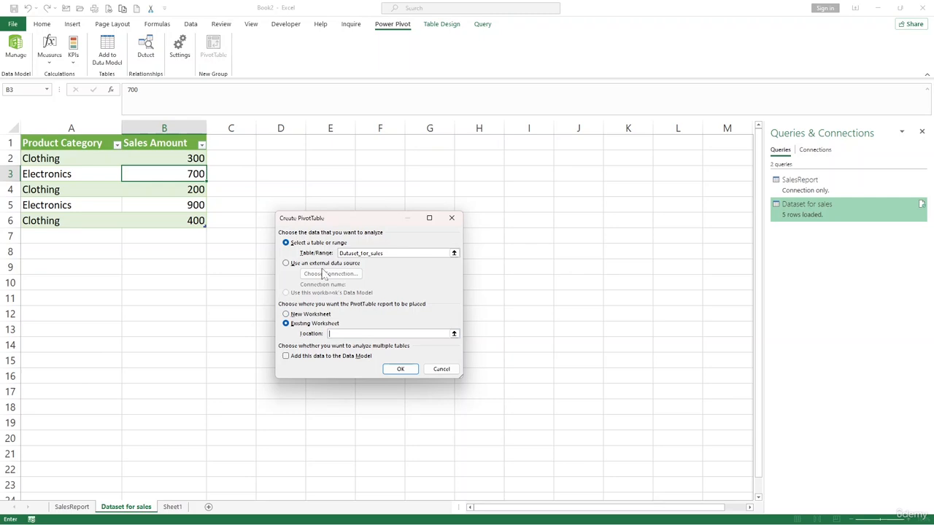
{"action": "left_click", "coordinate": [282, 141]}
{"action": "left_click", "coordinate": [399, 370]}
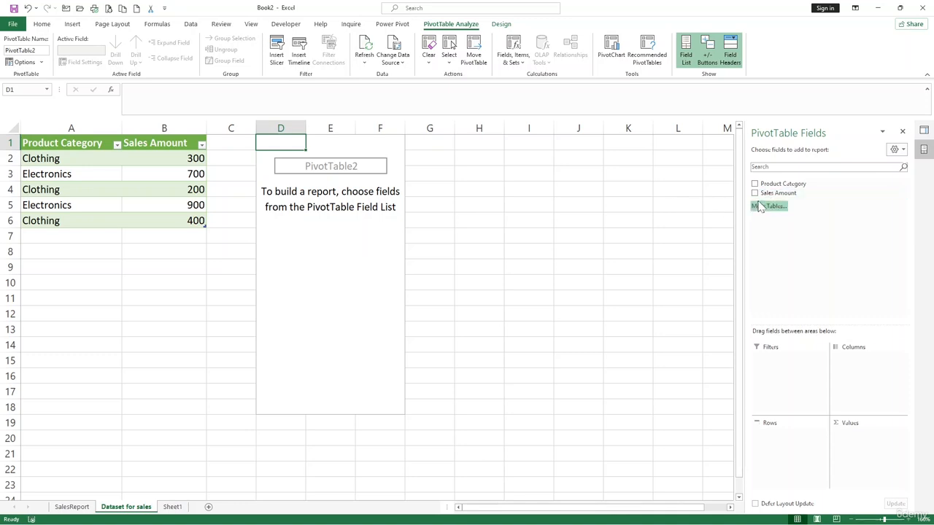
Put Sales Amount in Values and Product Category in Rows: Clothing 900, Electronics 1600.
{"action": "left_click_drag", "start_coordinate": [763, 196], "coordinate": [854, 437]}
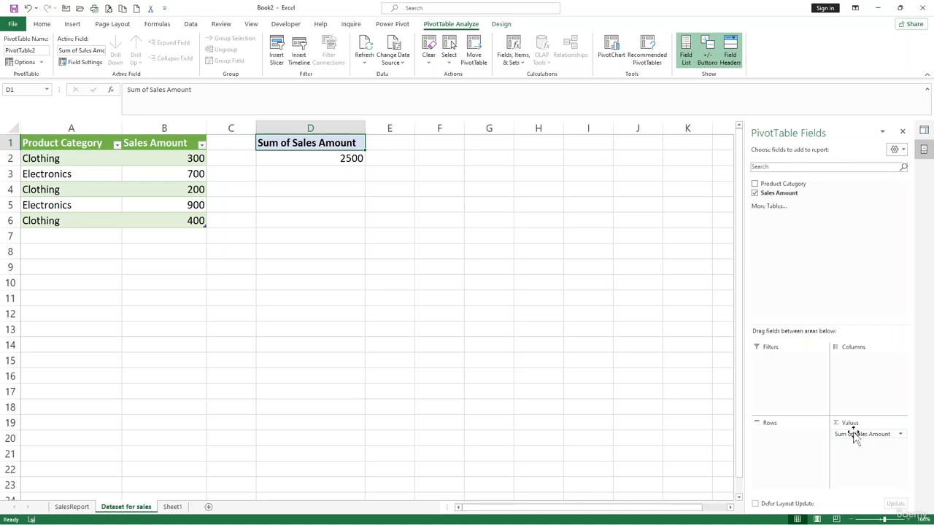
{"action": "left_click_drag", "start_coordinate": [786, 186], "coordinate": [794, 445]}
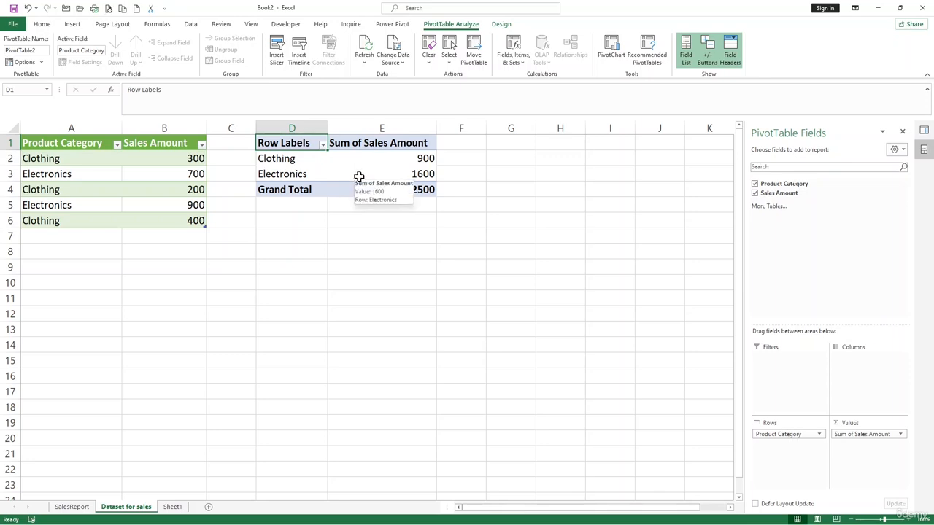
{"action": "left_click", "coordinate": [365, 176]}
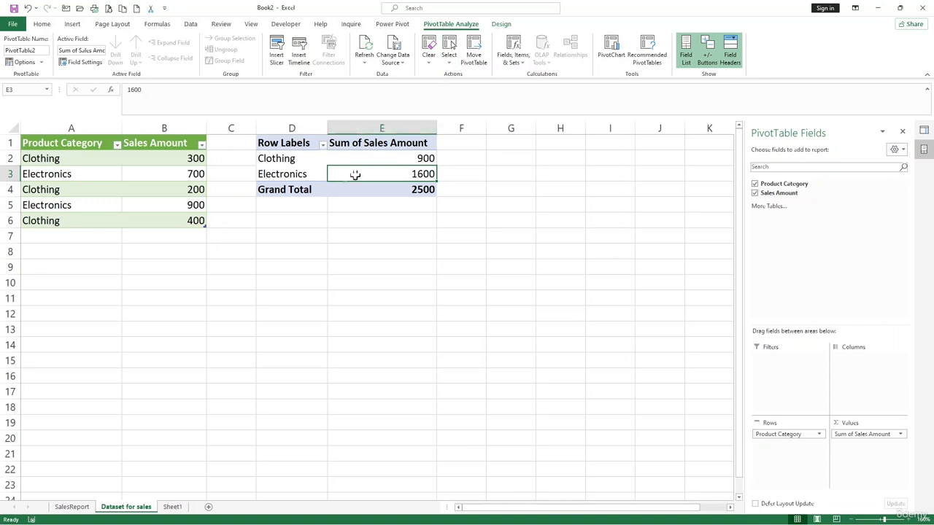
{"action": "left_click", "coordinate": [289, 174]}
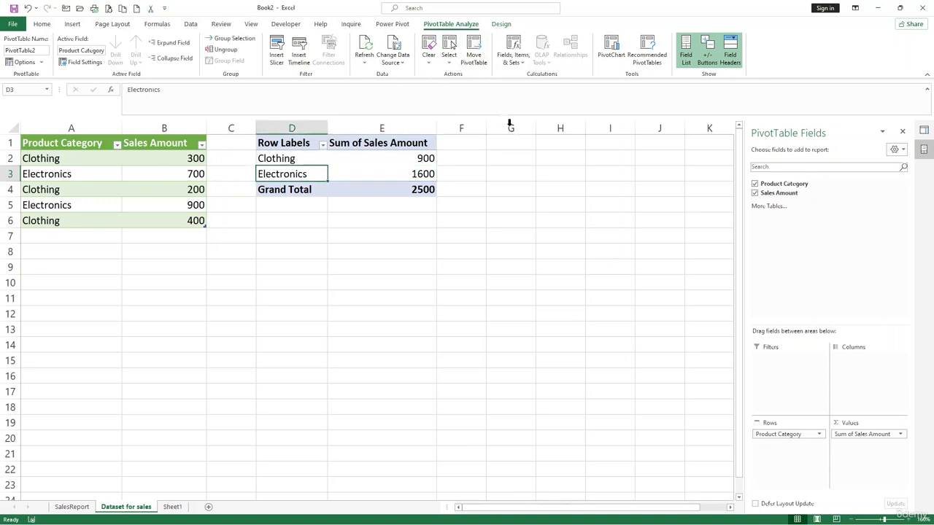
{"action": "left_click", "coordinate": [392, 23]}
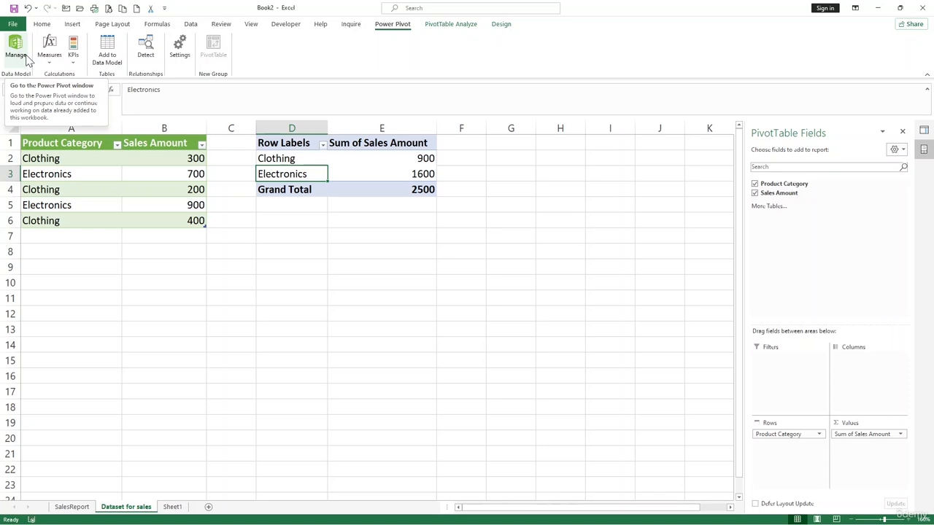
Try adding the sales table to the Data Model and dismiss the resulting error.
{"action": "left_click", "coordinate": [113, 61]}
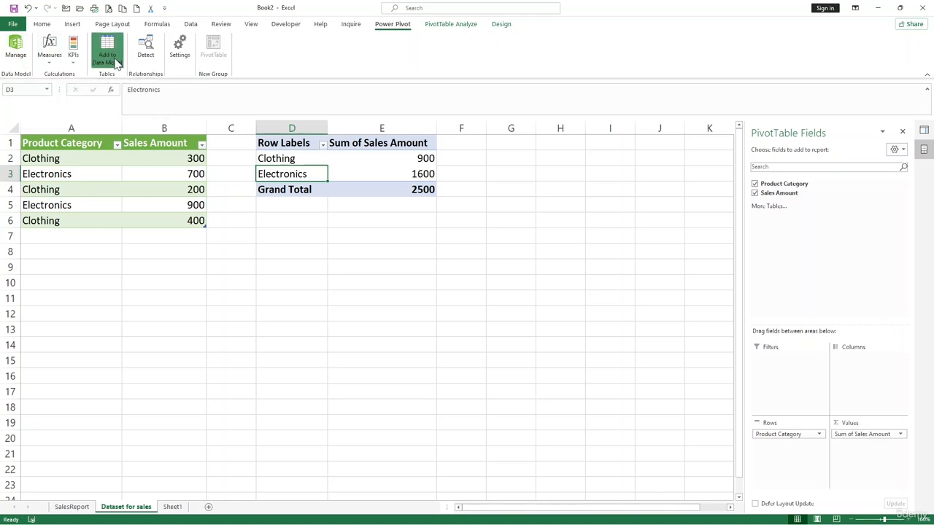
{"action": "left_click", "coordinate": [542, 311]}
{"action": "left_click", "coordinate": [191, 188]}
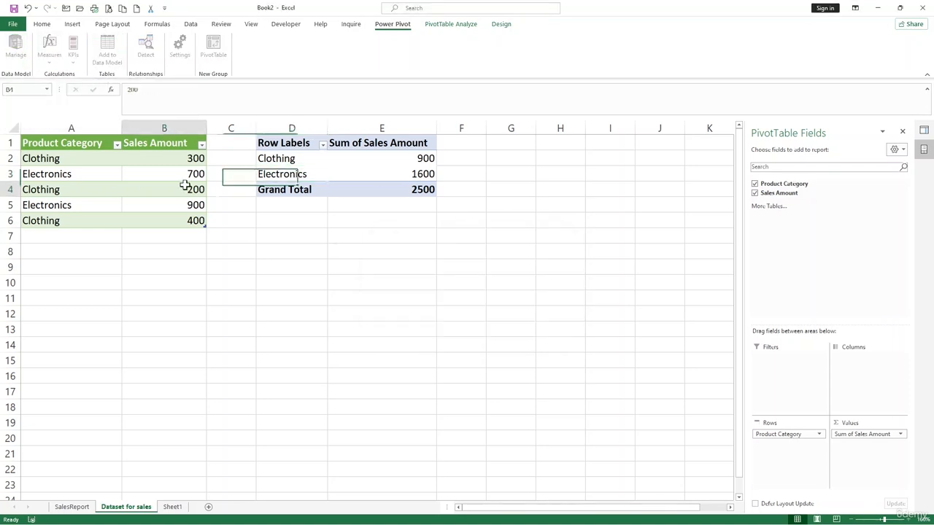
Select cells around the sales table and pivot, briefly editing the 700 in B3 unchanged.
{"action": "left_click", "coordinate": [179, 173]}
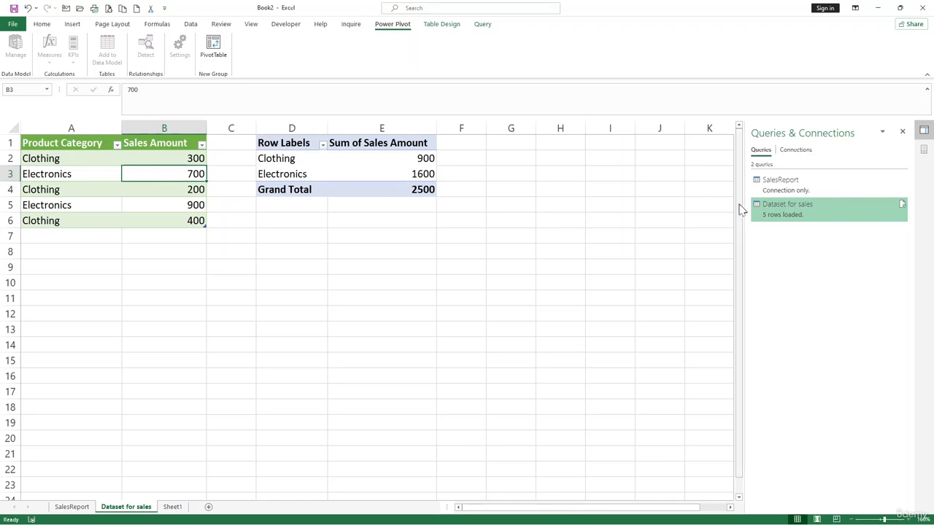
{"action": "left_click", "coordinate": [147, 156]}
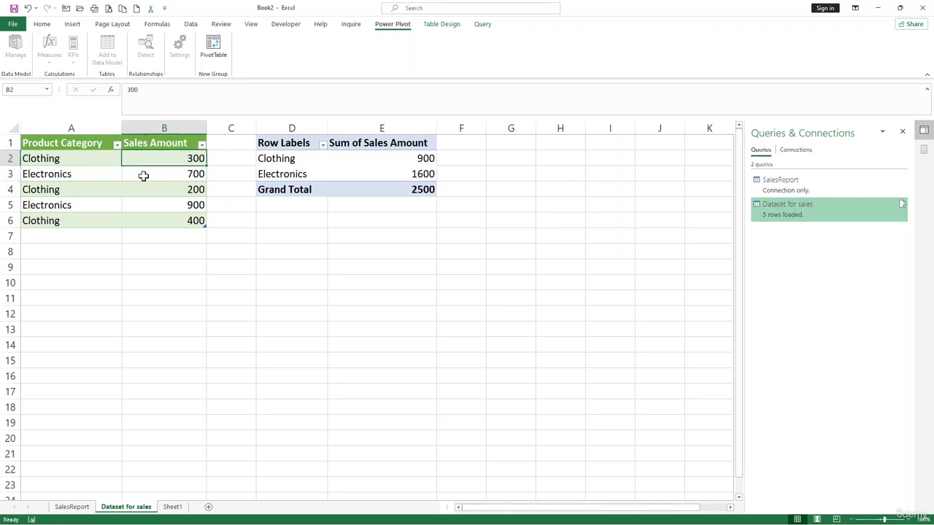
{"action": "double_click", "coordinate": [146, 175]}
{"action": "left_click", "coordinate": [291, 174]}
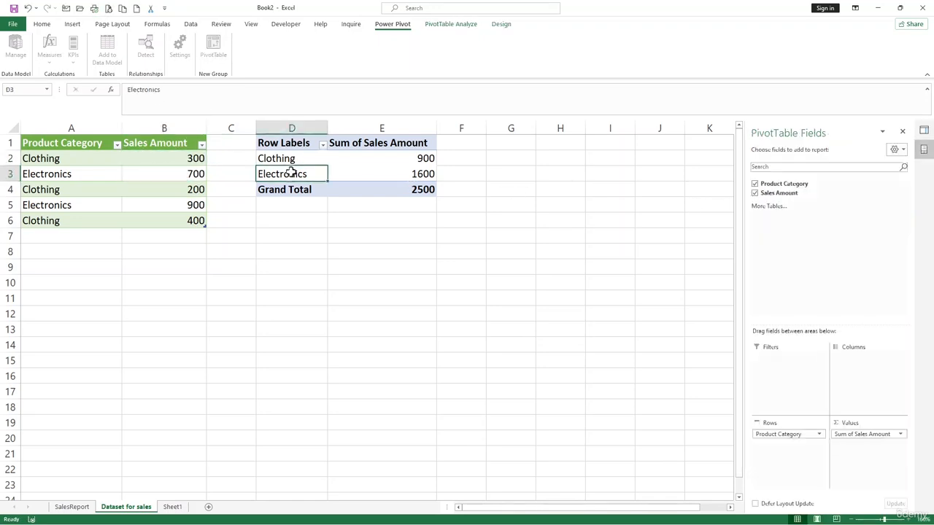
{"action": "left_click", "coordinate": [292, 252]}
{"action": "left_click", "coordinate": [146, 169]}
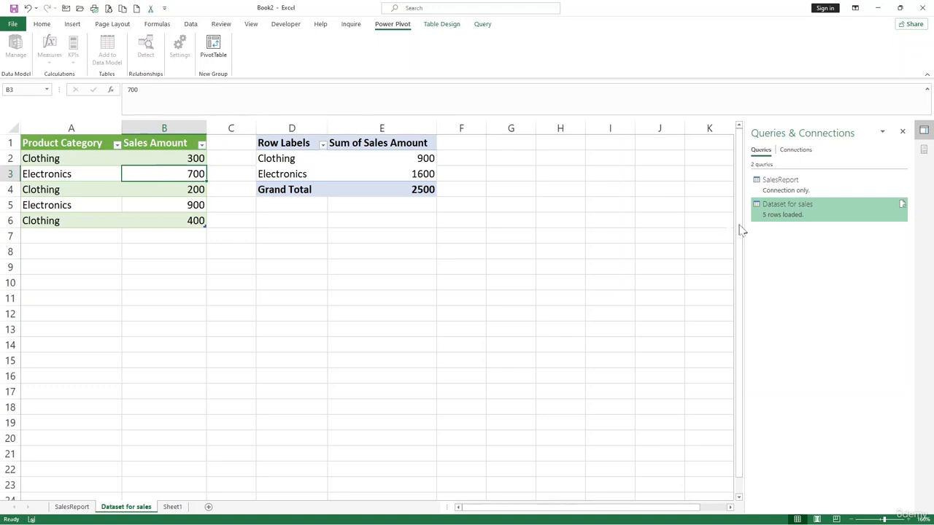
{"action": "left_click", "coordinate": [662, 205]}
Select the SalesReport query, type an apostrophe into D7, and switch to the Data commands.
{"action": "left_click", "coordinate": [767, 188]}
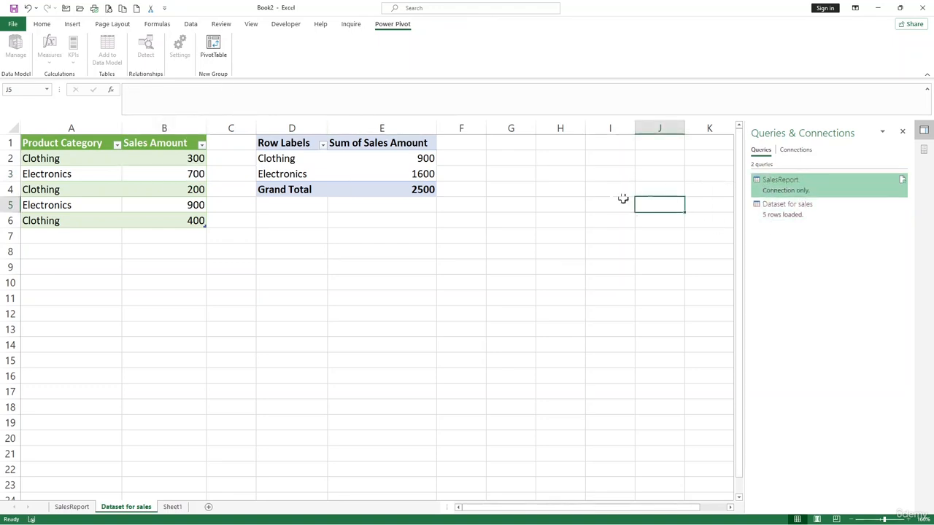
{"action": "left_click", "coordinate": [622, 200]}
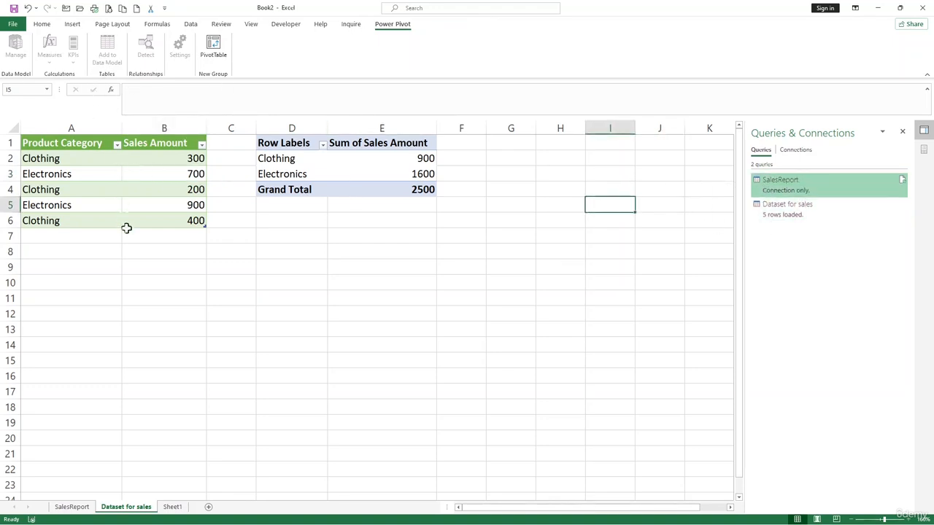
{"action": "left_click", "coordinate": [149, 270]}
{"action": "left_click", "coordinate": [233, 249]}
{"action": "left_click", "coordinate": [159, 177]}
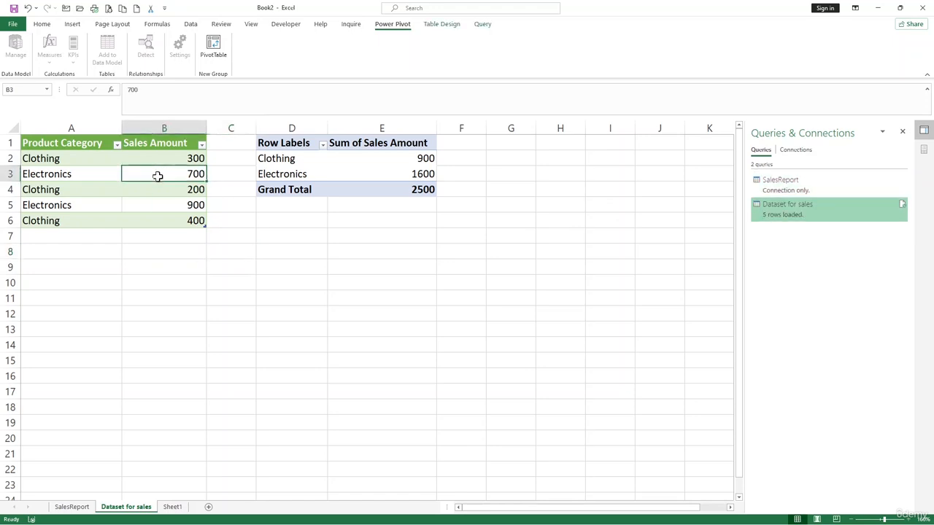
{"action": "left_click", "coordinate": [270, 247]}
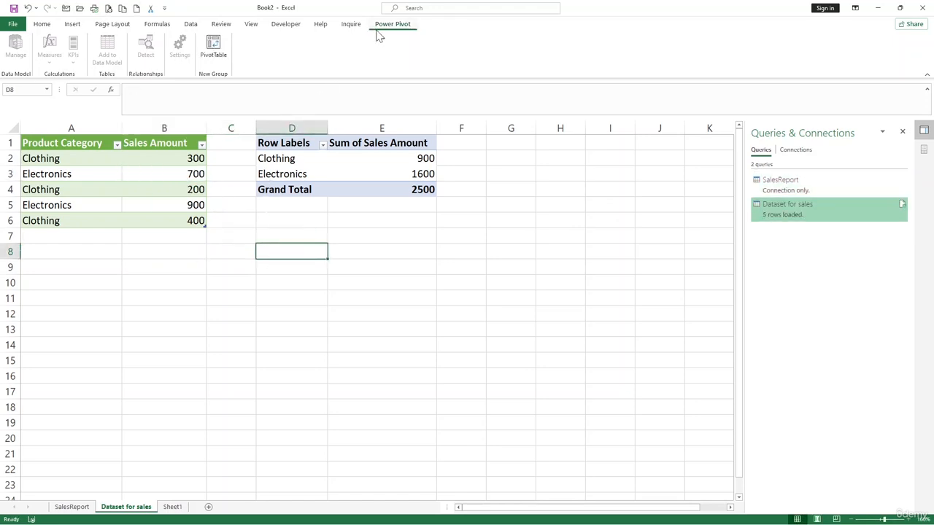
{"action": "left_click", "coordinate": [261, 174]}
{"action": "left_click", "coordinate": [280, 282]}
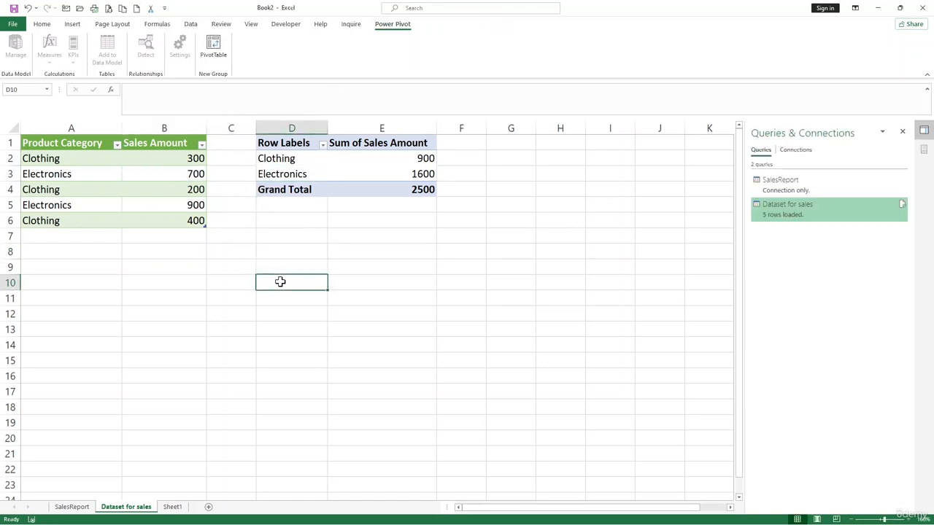
{"action": "key", "text": "Up"}
{"action": "key", "text": "Up"}
{"action": "key", "text": "Up"}
{"action": "type", "text": "'"}
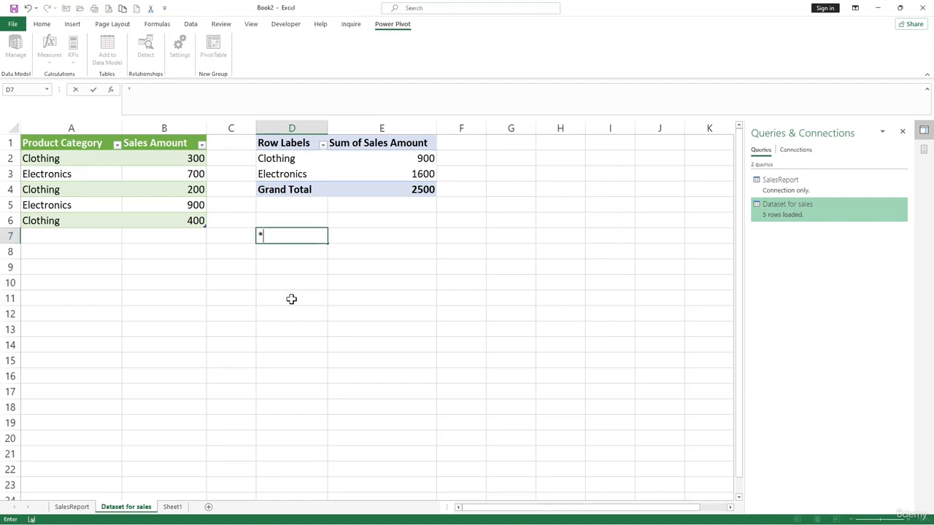
{"action": "left_click", "coordinate": [189, 28]}
{"action": "left_click", "coordinate": [235, 281]}
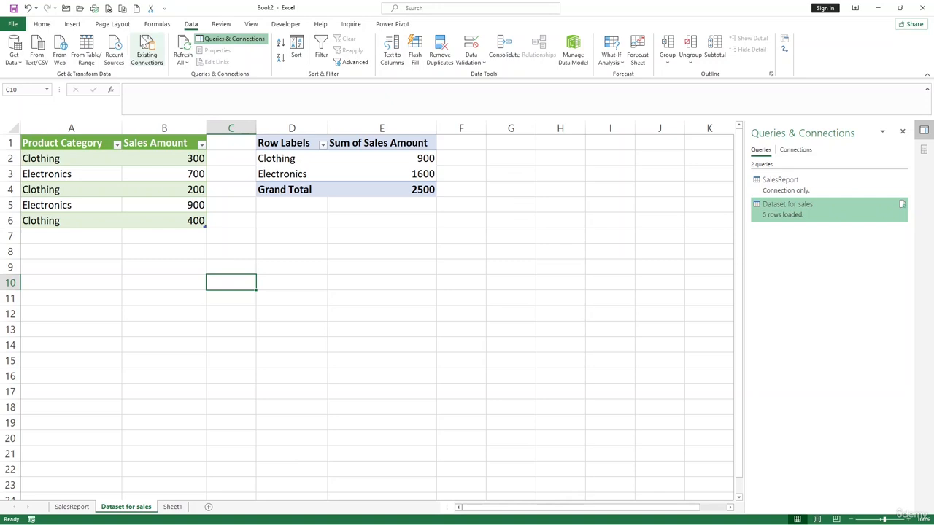
Import data1.csv through Get Data > From File > From Text/CSV and load it to a new sheet.
{"action": "left_click", "coordinate": [14, 54]}
{"action": "mouse_move", "coordinate": [52, 95]}
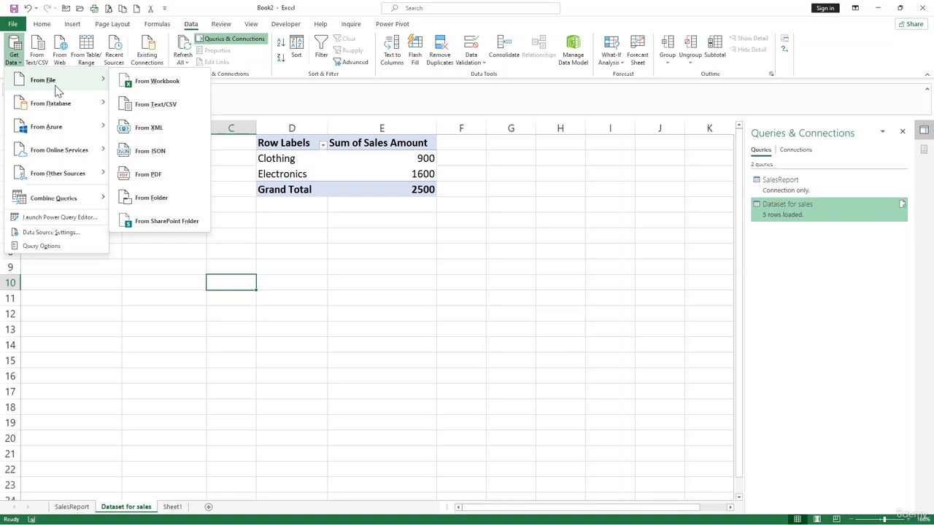
{"action": "left_click", "coordinate": [167, 111]}
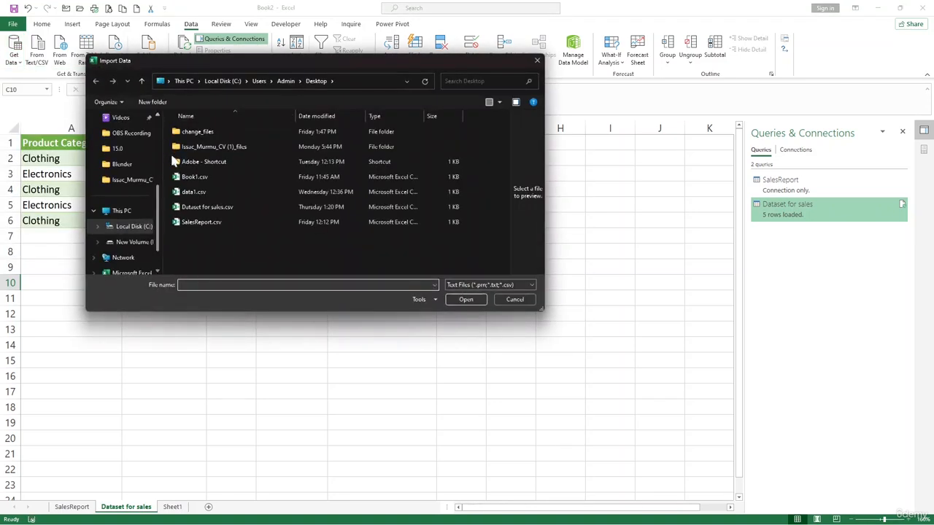
{"action": "left_click", "coordinate": [194, 192]}
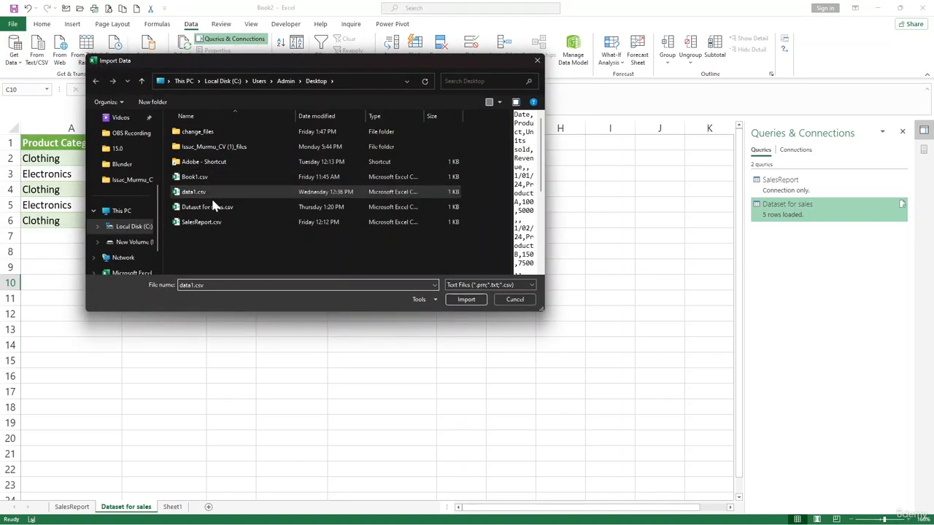
{"action": "left_click", "coordinate": [471, 300]}
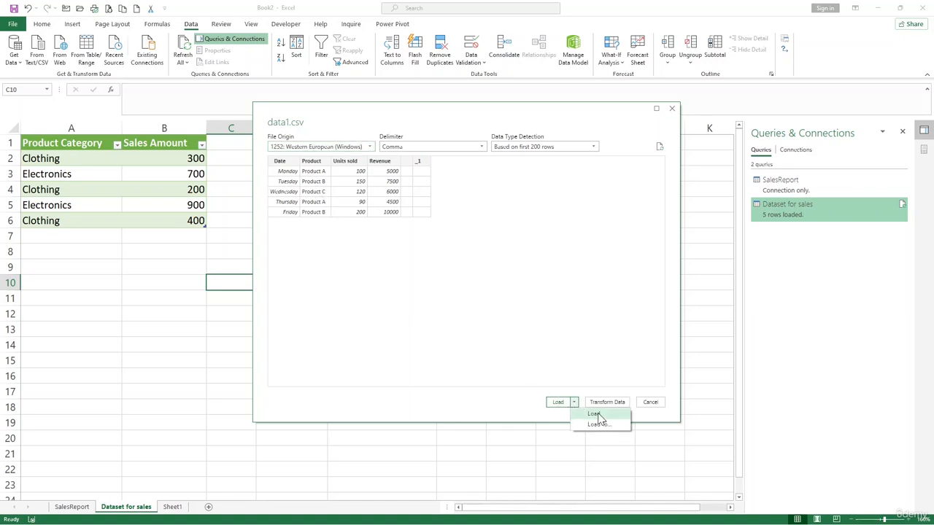
{"action": "left_click", "coordinate": [596, 415]}
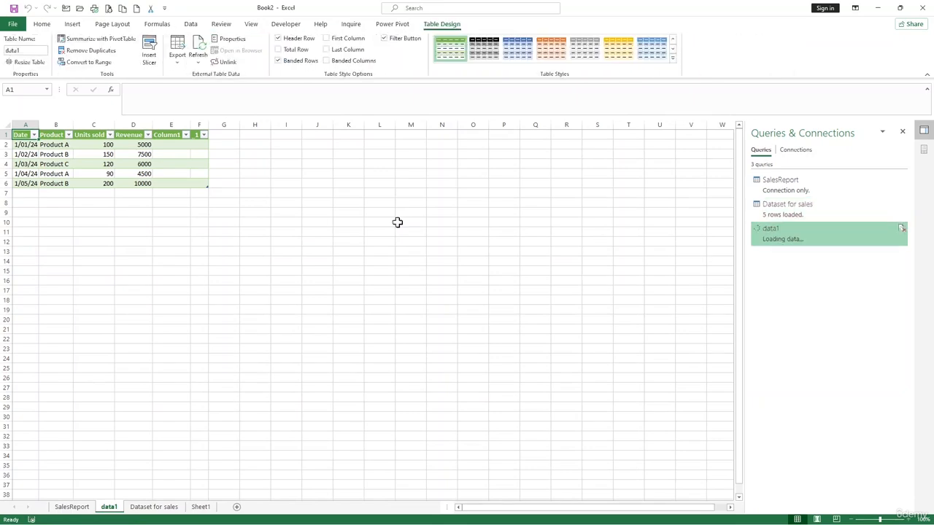
On the data1 sheet, select the 6000 revenue in D4, open Power Pivot, then view the data connections.
{"action": "scroll", "coordinate": [142, 214], "scroll_direction": "up", "scroll_amount": 3}
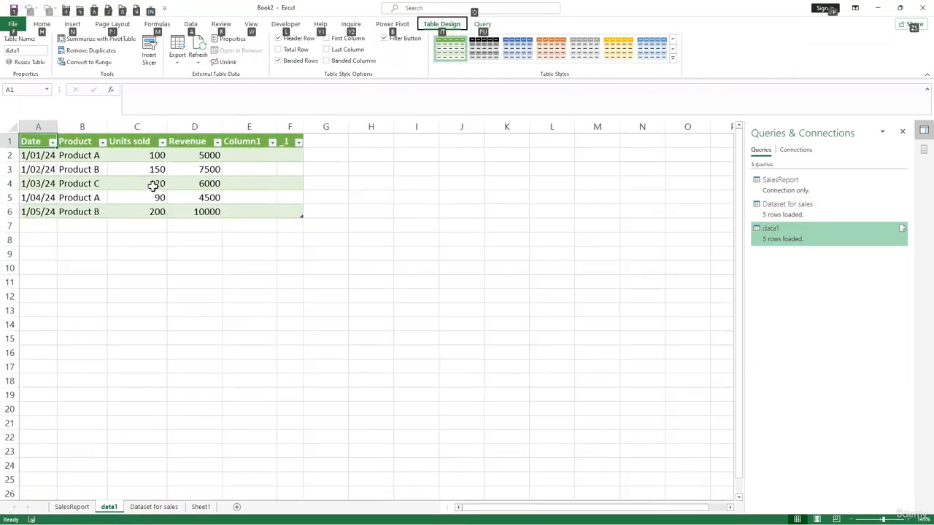
{"action": "left_click", "coordinate": [168, 183]}
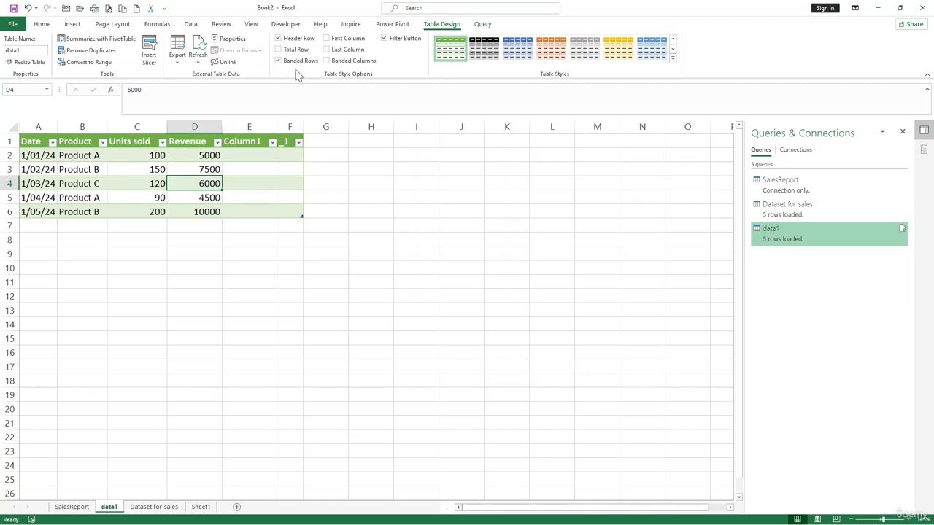
{"action": "left_click", "coordinate": [388, 25]}
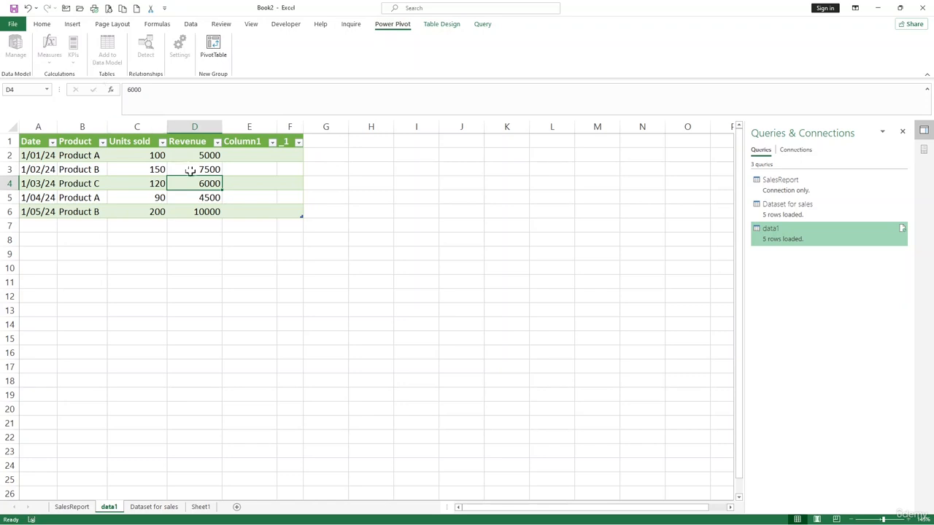
{"action": "left_click", "coordinate": [227, 224]}
{"action": "left_click", "coordinate": [204, 183]}
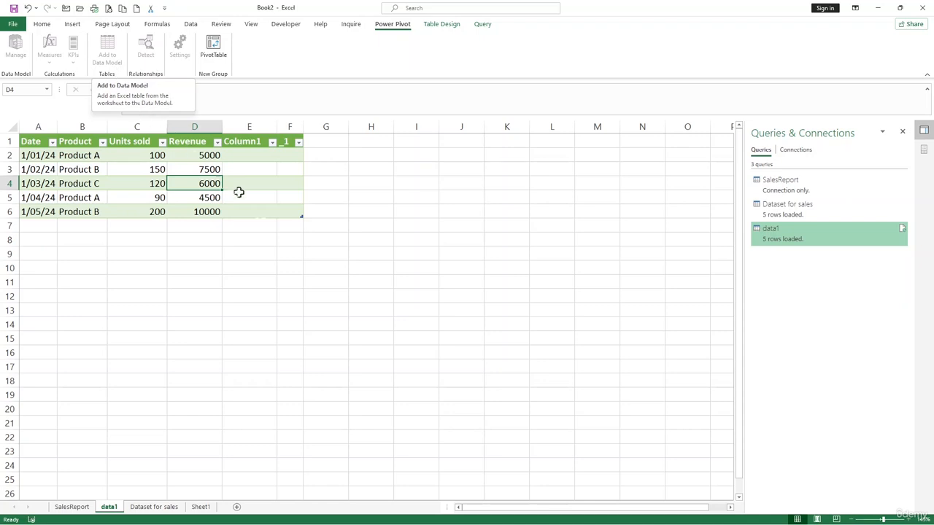
{"action": "left_click", "coordinate": [295, 267]}
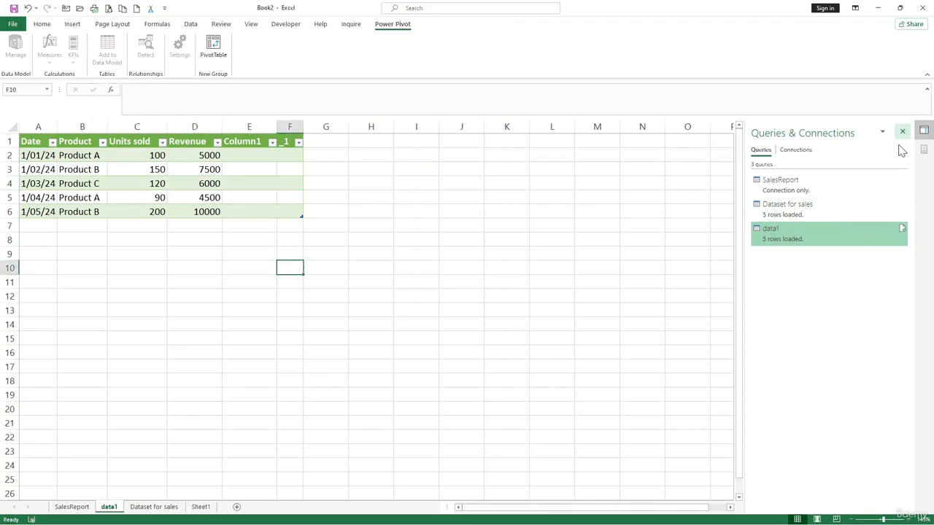
{"action": "left_click", "coordinate": [803, 151]}
{"action": "left_click", "coordinate": [760, 150]}
{"action": "double_click", "coordinate": [773, 232]}
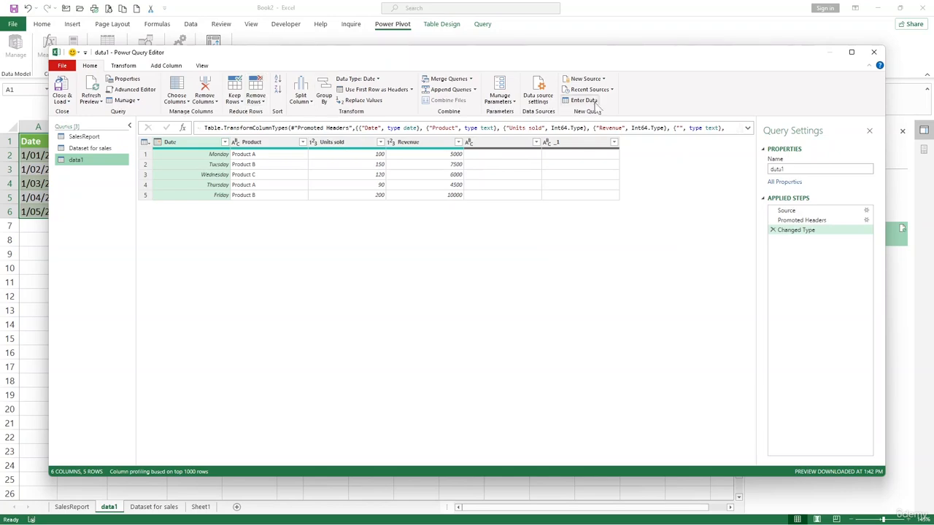
{"action": "left_click", "coordinate": [875, 53]}
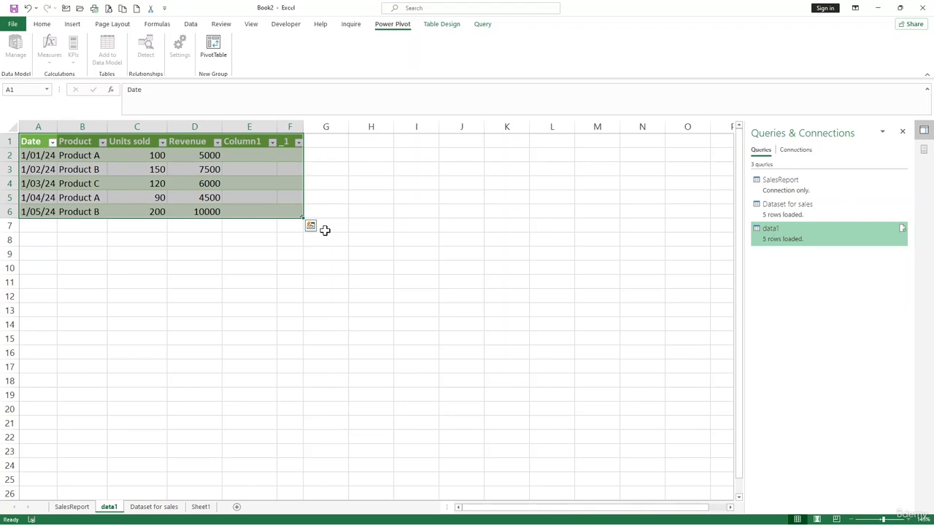
{"action": "left_click", "coordinate": [329, 260]}
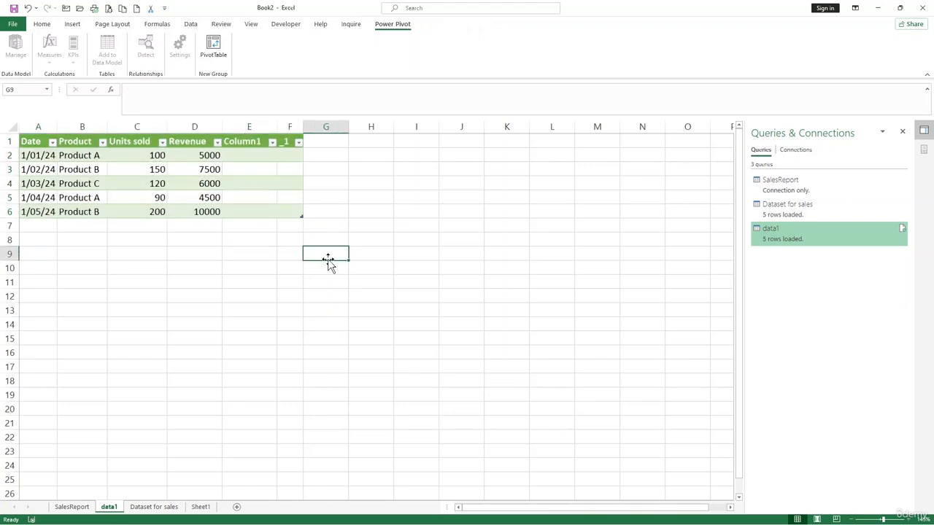